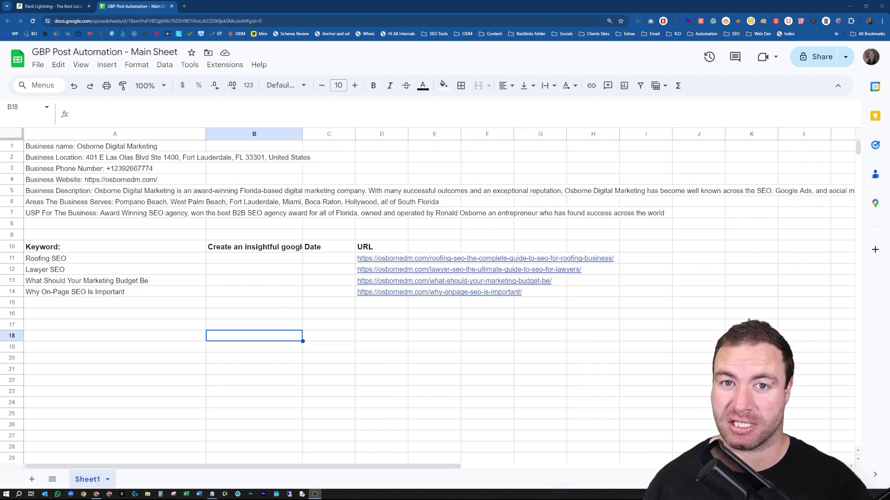
Scroll through the Rank Lightning landing page's feature sections, then go back to the GBP Post Automation sheet
{"action": "key", "text": "ctrl+shift+Tab"}
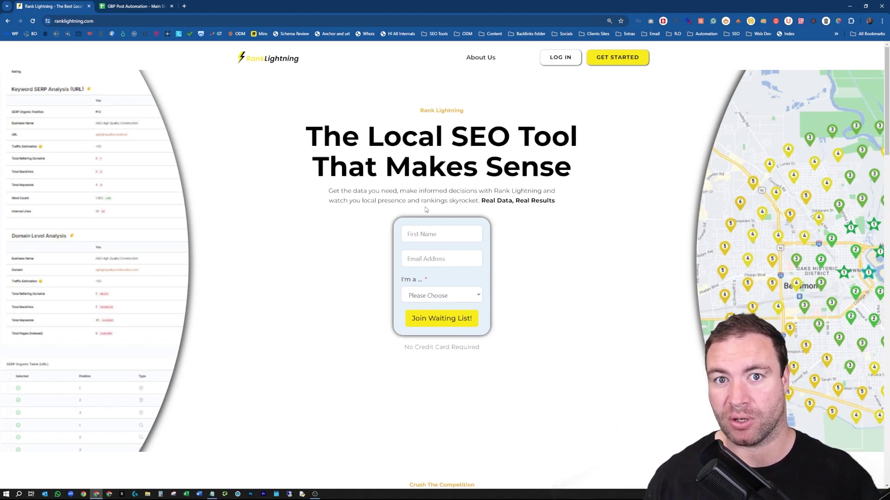
{"action": "scroll", "coordinate": [371, 277], "scroll_direction": "down", "scroll_amount": 15}
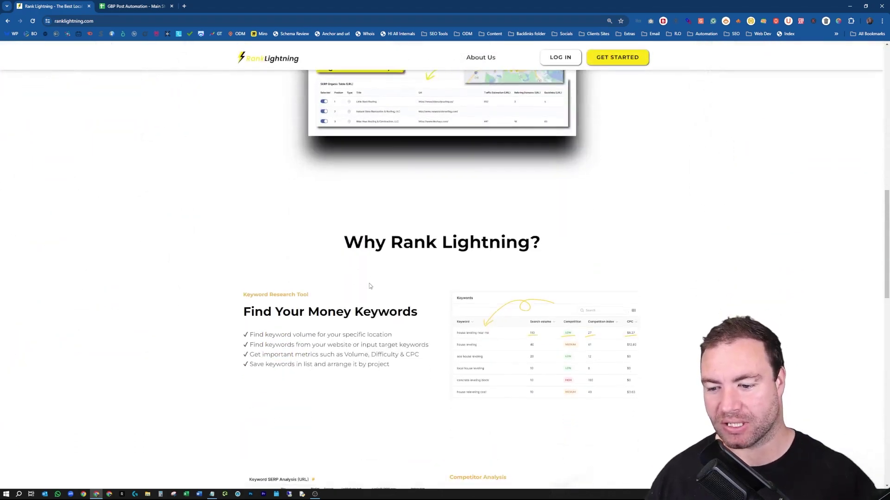
{"action": "scroll", "coordinate": [369, 286], "scroll_direction": "down", "scroll_amount": 6}
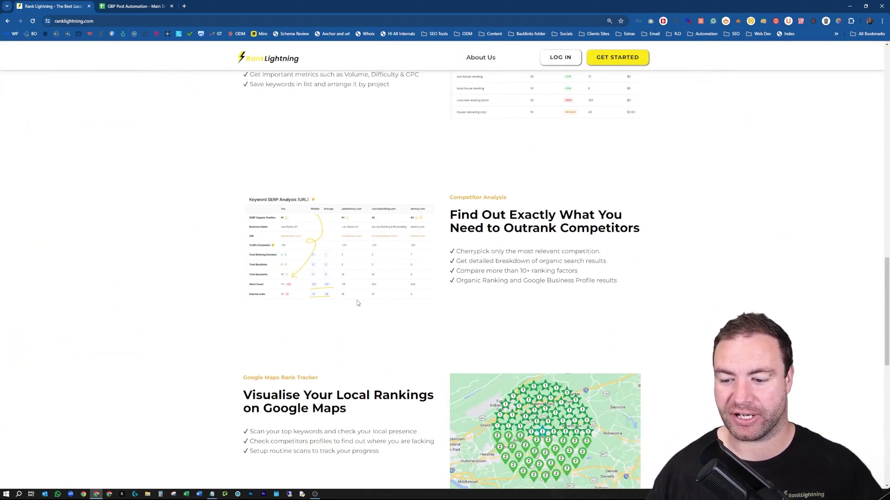
{"action": "scroll", "coordinate": [357, 303], "scroll_direction": "down", "scroll_amount": 3}
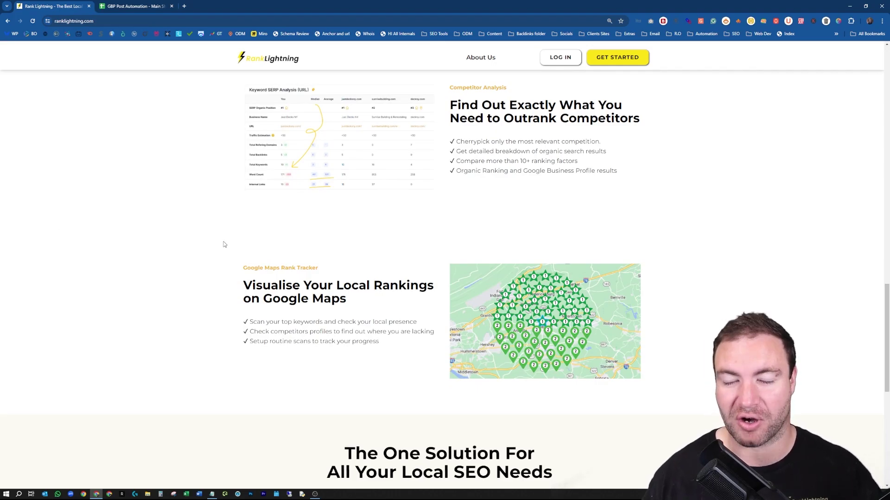
{"action": "key", "text": "ctrl+Tab"}
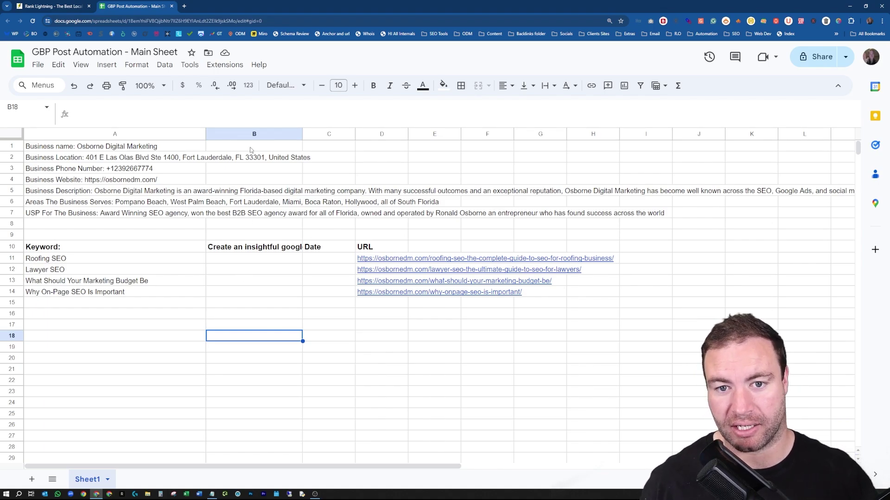
Look over the GPT for Sheets and SheetMagic submenus under Extensions, then dismiss the menu
{"action": "left_click", "coordinate": [225, 65]}
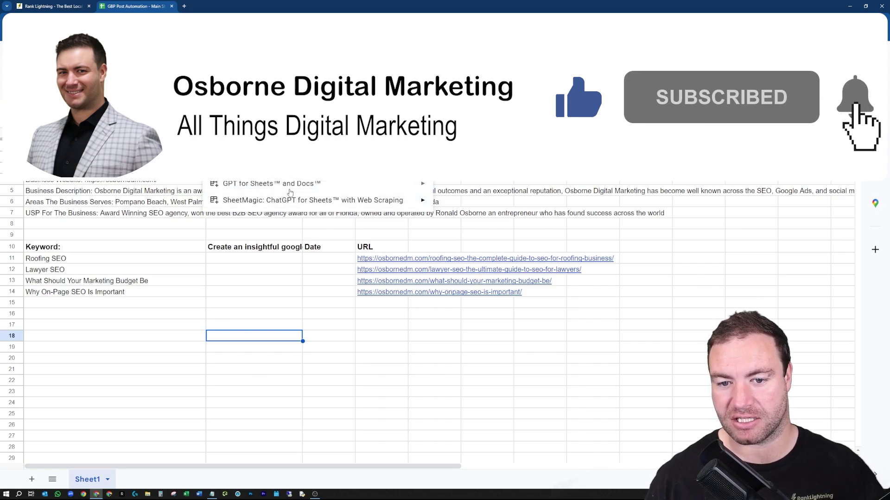
{"action": "mouse_move", "coordinate": [324, 185]}
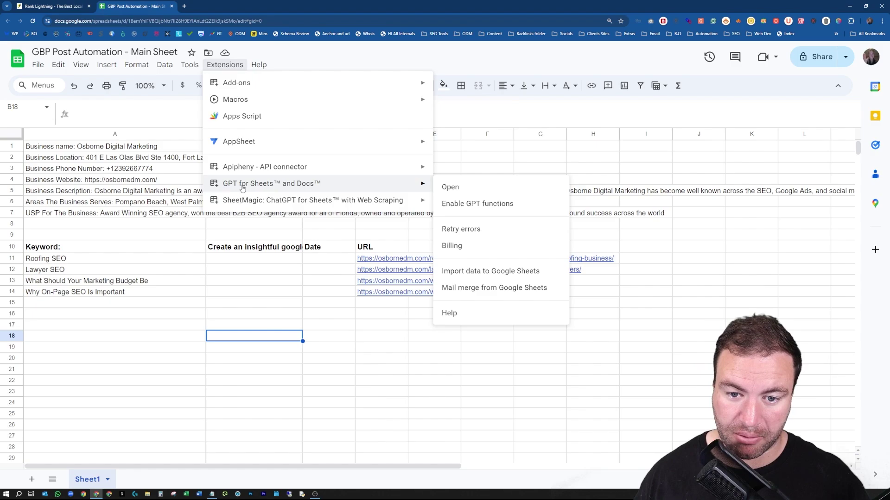
{"action": "mouse_move", "coordinate": [233, 202]}
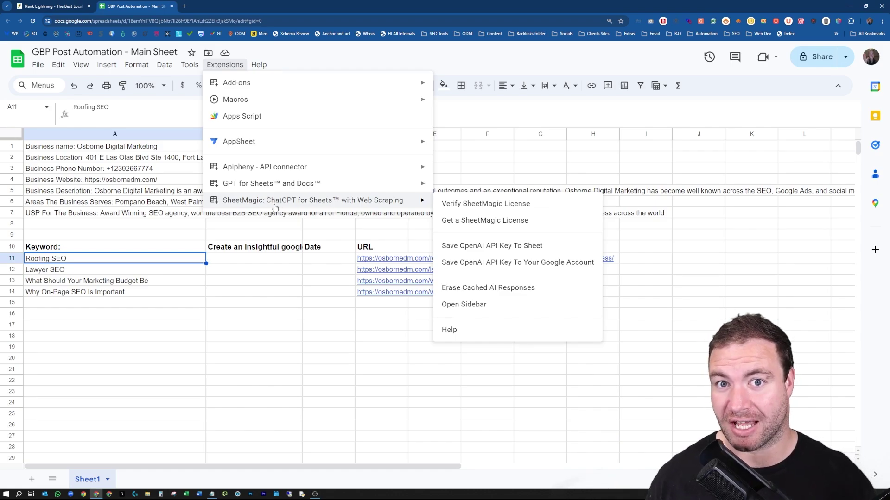
{"action": "left_click", "coordinate": [223, 294]}
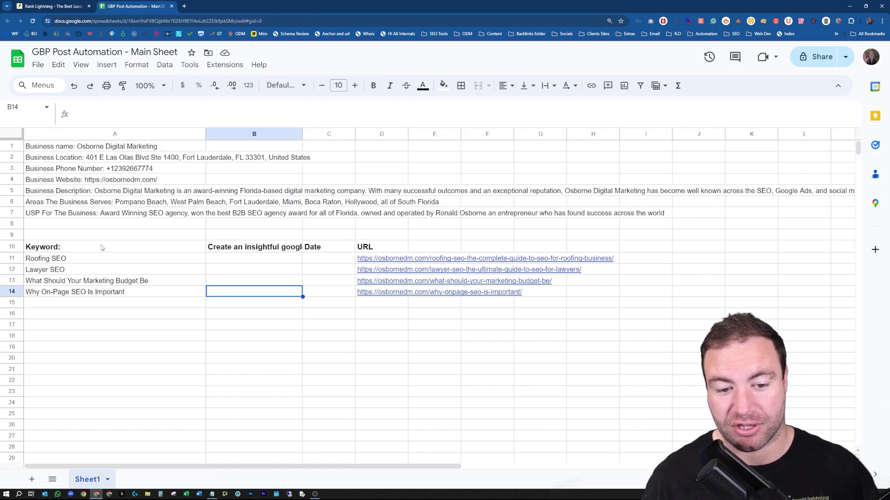
{"action": "left_click", "coordinate": [111, 262]}
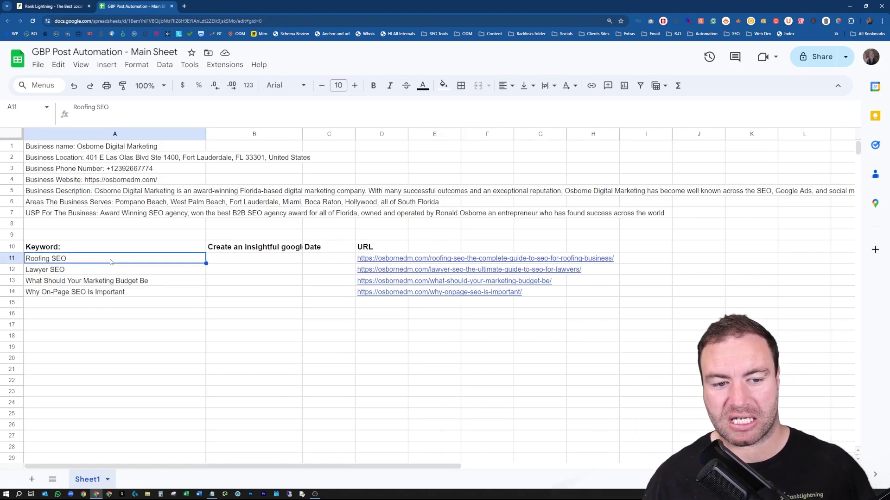
{"action": "left_click", "coordinate": [98, 293], "text": "shift"}
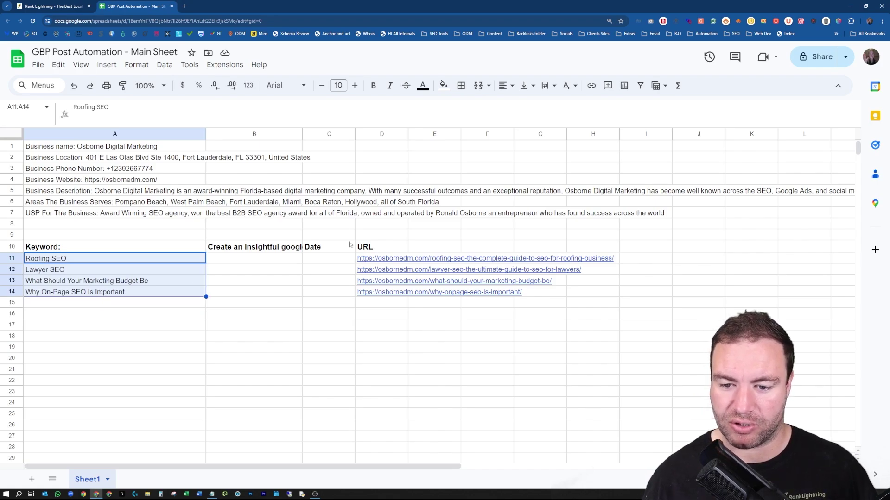
{"action": "left_click_drag", "start_coordinate": [370, 259], "coordinate": [370, 302]}
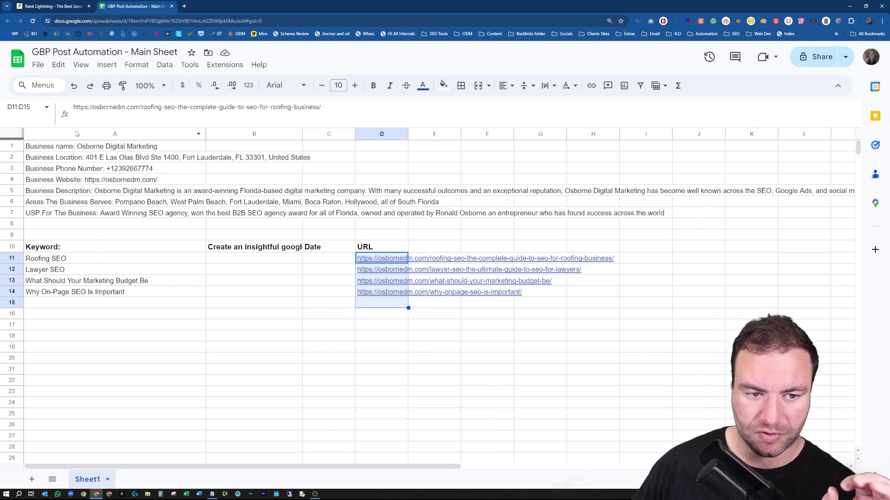
{"action": "left_click", "coordinate": [81, 149]}
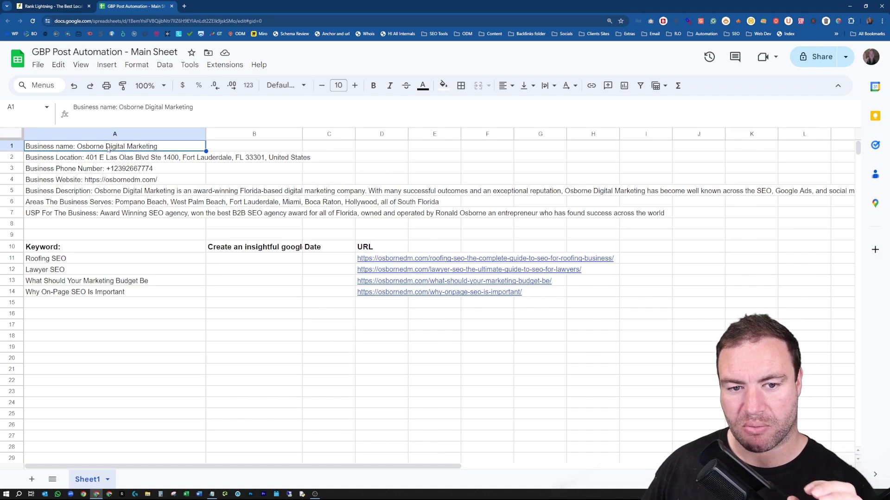
{"action": "left_click", "coordinate": [33, 158]}
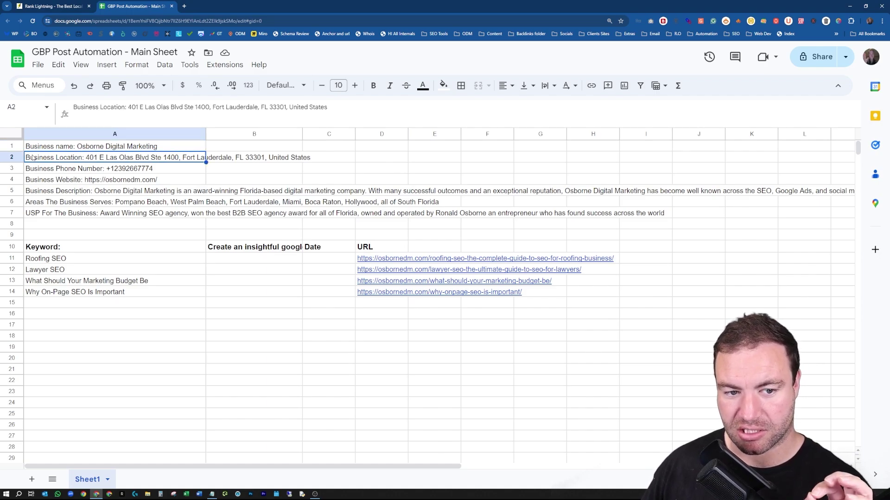
{"action": "left_click", "coordinate": [90, 171]}
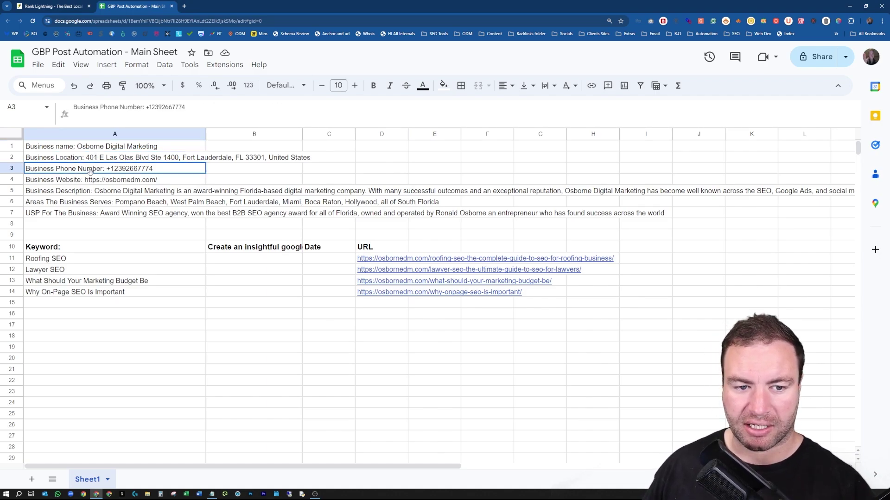
{"action": "left_click", "coordinate": [127, 183]}
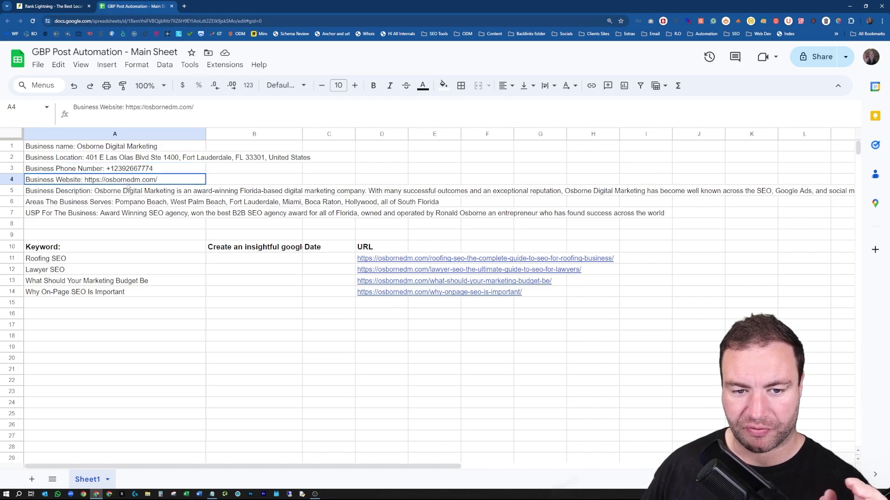
{"action": "left_click", "coordinate": [85, 194]}
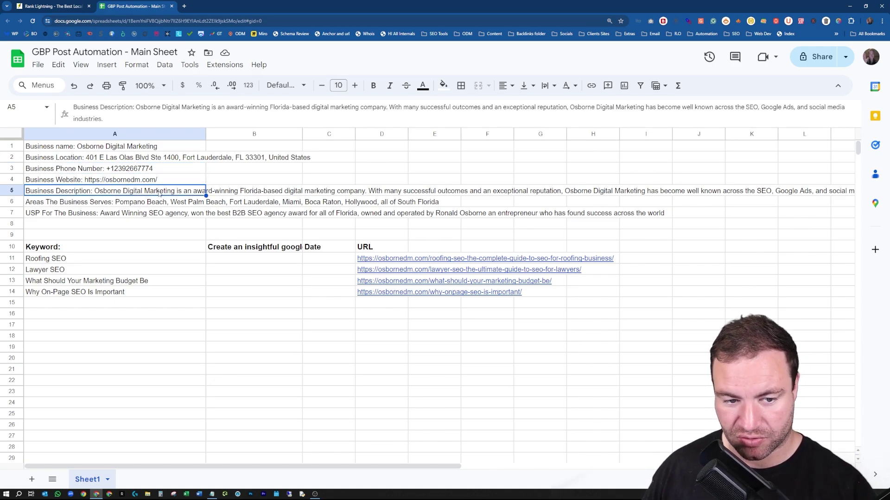
{"action": "left_click", "coordinate": [65, 204]}
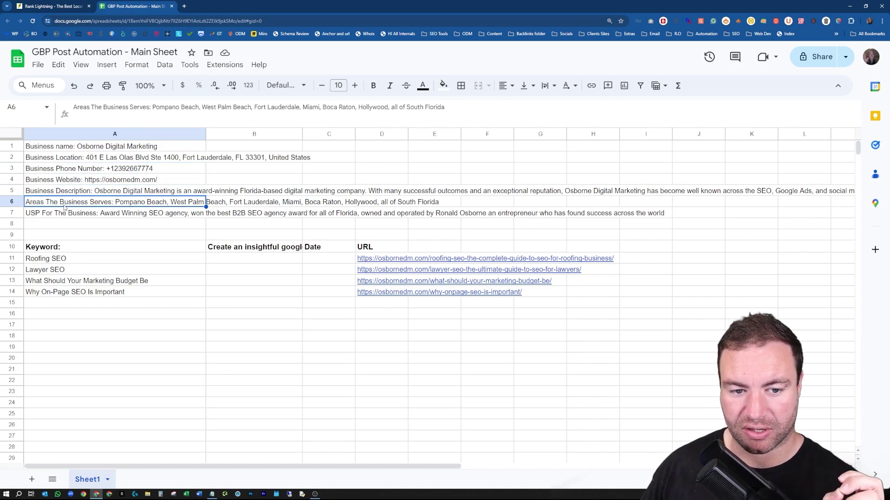
{"action": "left_click", "coordinate": [102, 216]}
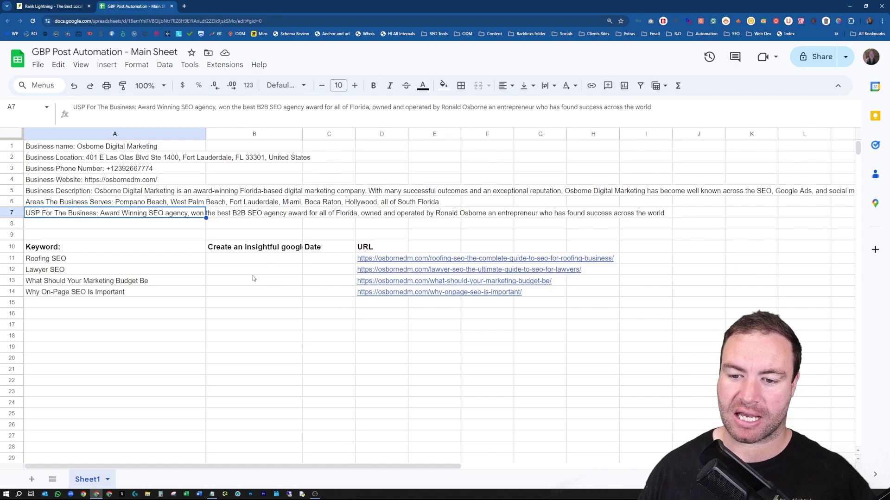
Shift keyword rows A12:D14 down to A13:D15, then open D11's Roofing SEO article in a new tab
{"action": "left_click", "coordinate": [134, 251]}
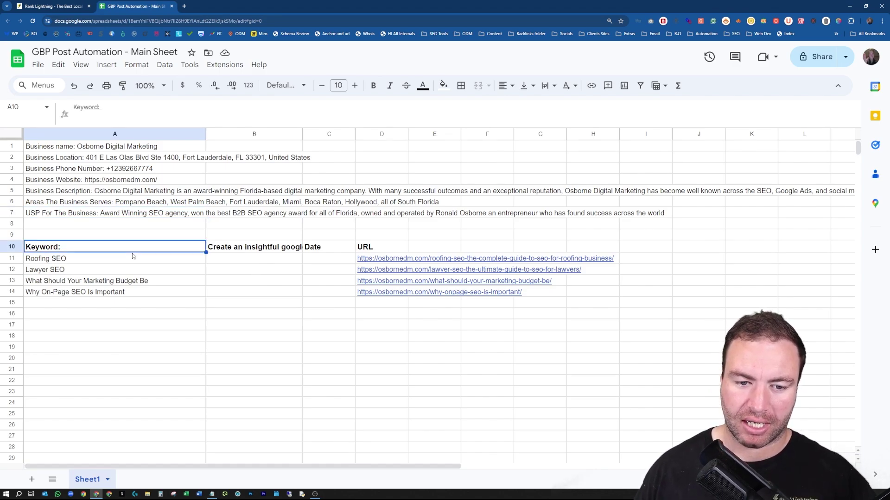
{"action": "left_click", "coordinate": [269, 250]}
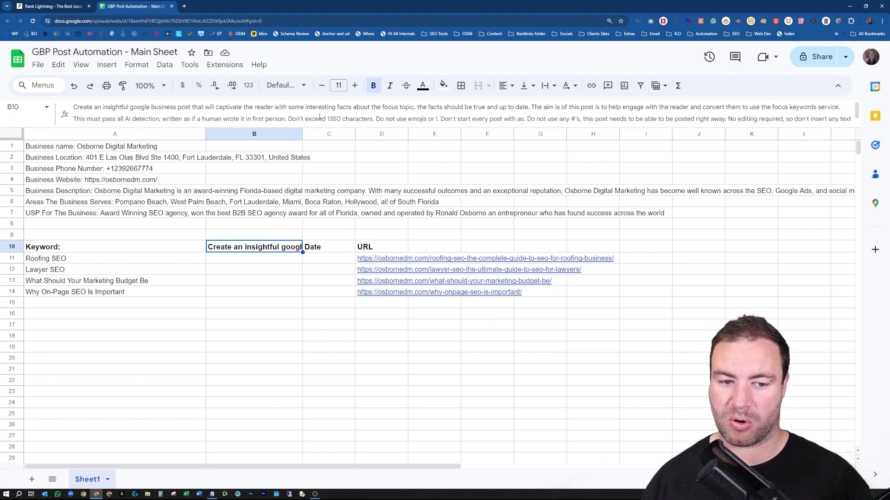
{"action": "left_click_drag", "start_coordinate": [111, 270], "coordinate": [370, 292]}
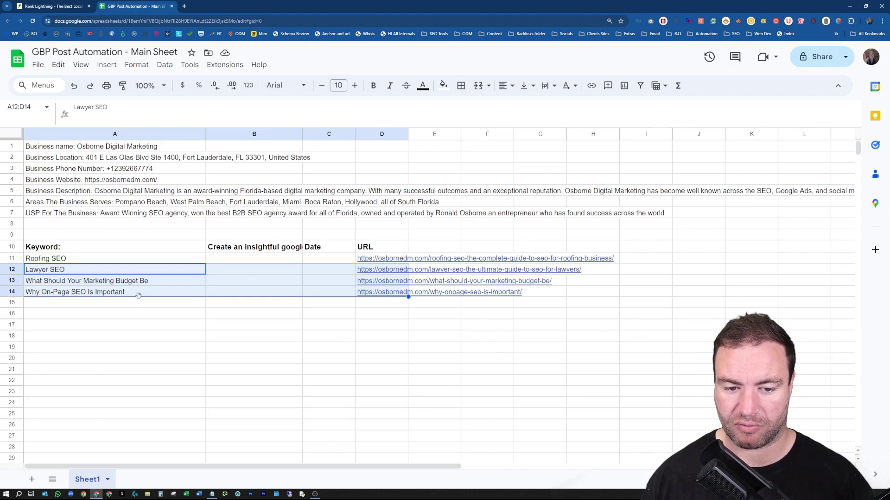
{"action": "left_click_drag", "start_coordinate": [139, 297], "coordinate": [139, 302]}
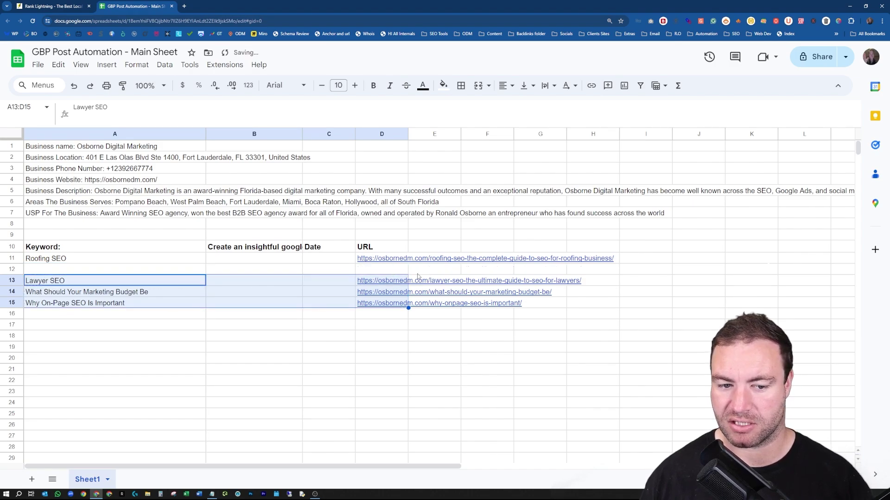
{"action": "left_click", "coordinate": [398, 258]}
{"action": "left_click", "coordinate": [394, 274]}
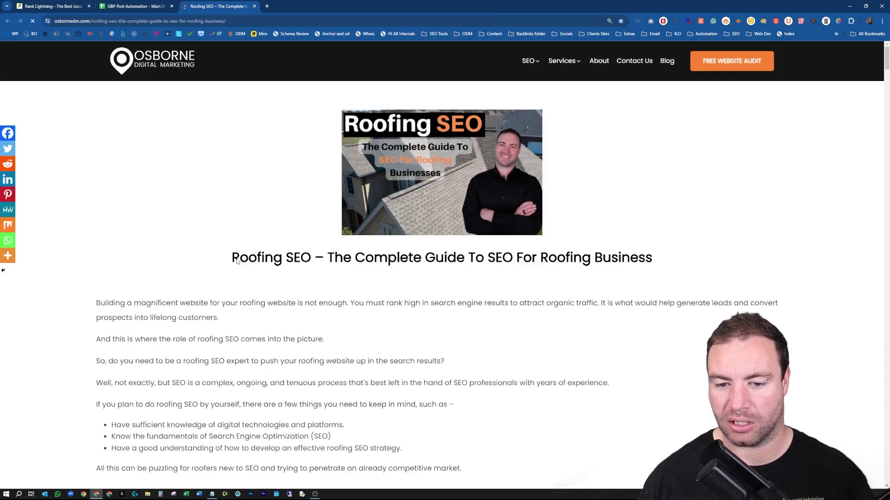
Copy the heading 'Roofing SEO – The Complete Guide To SEO For Roofing Business'
{"action": "left_click_drag", "start_coordinate": [232, 259], "coordinate": [675, 265]}
{"action": "key", "text": "ctrl+c"}
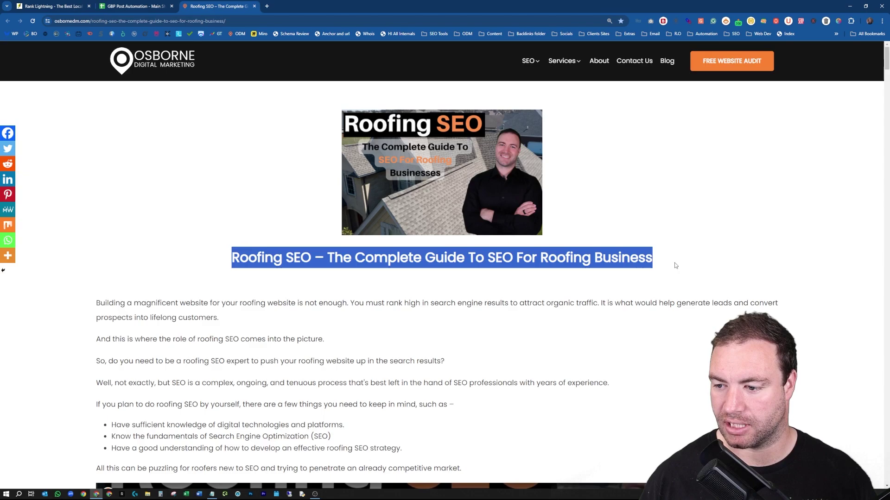
{"action": "key", "text": "alt+Tab"}
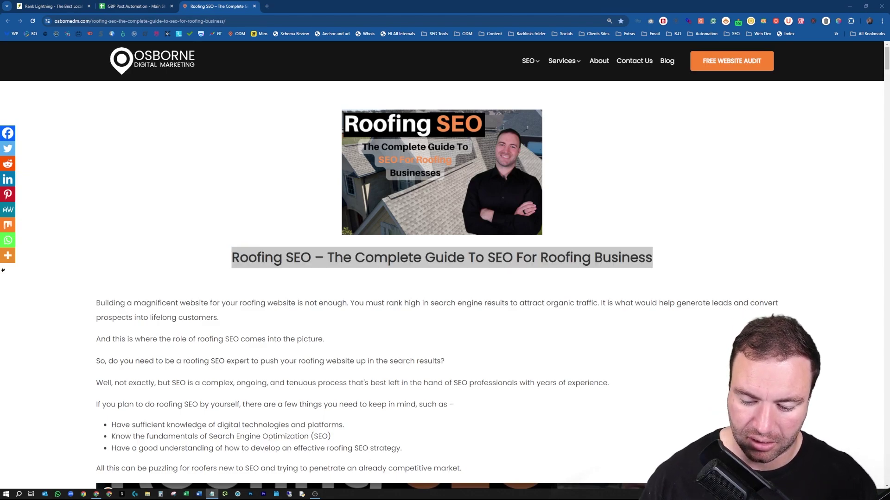
Paste the copied Roofing SEO guide title into A12 as a new keyword
{"action": "left_click", "coordinate": [134, 6]}
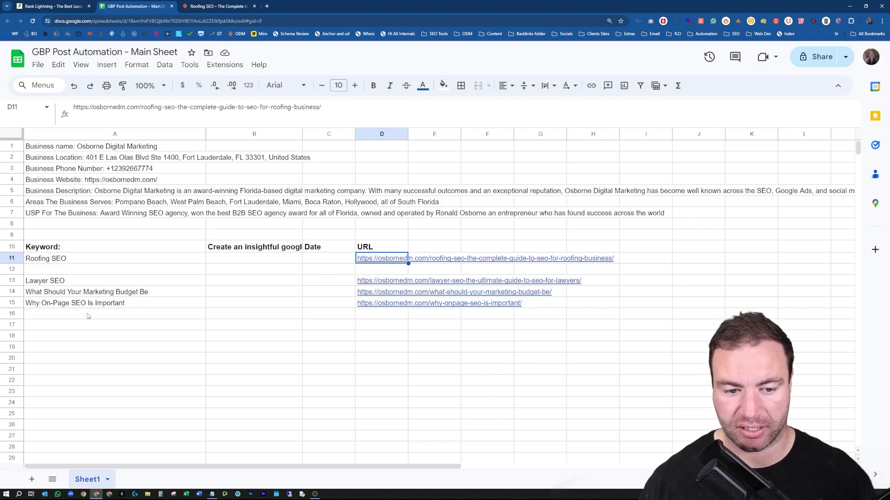
{"action": "left_click", "coordinate": [78, 268]}
{"action": "key", "text": "ctrl+v"}
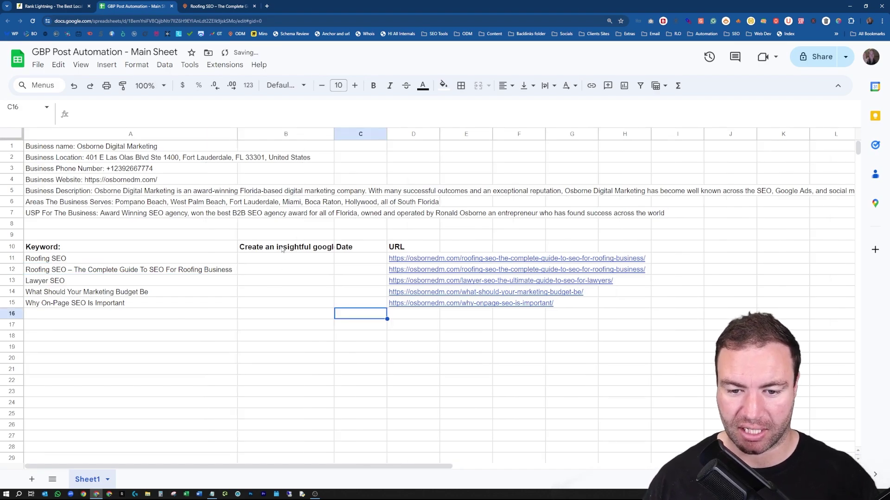
Enter an =ai formula in B11 built from the B10 'Create an insightful' prompt
{"action": "left_click", "coordinate": [282, 248]}
{"action": "key", "text": "ctrl+c"}
{"action": "left_click", "coordinate": [271, 264]}
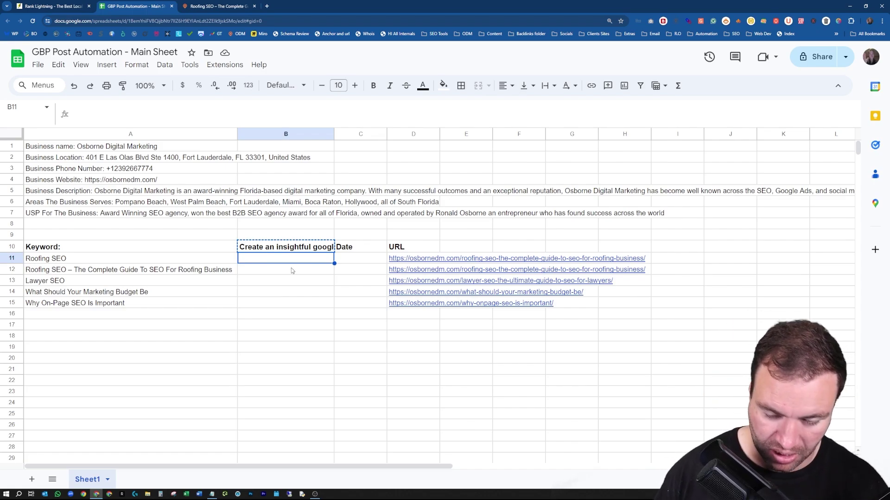
{"action": "type", "text": "=ai"}
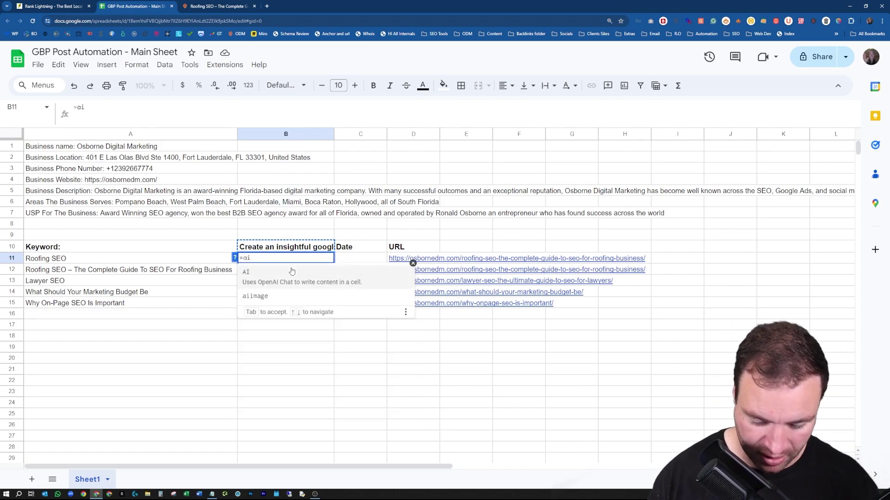
{"action": "type", "text": "("}
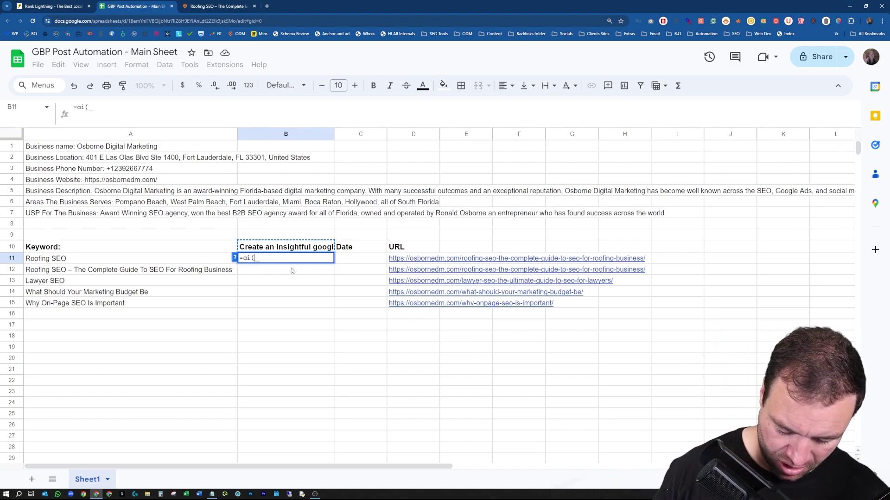
{"action": "key", "text": "ctrl+v"}
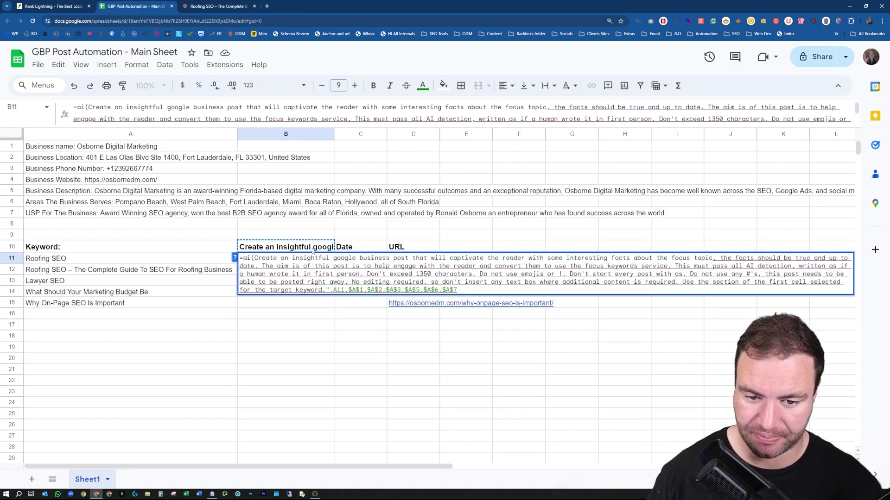
{"action": "left_click", "coordinate": [254, 259]}
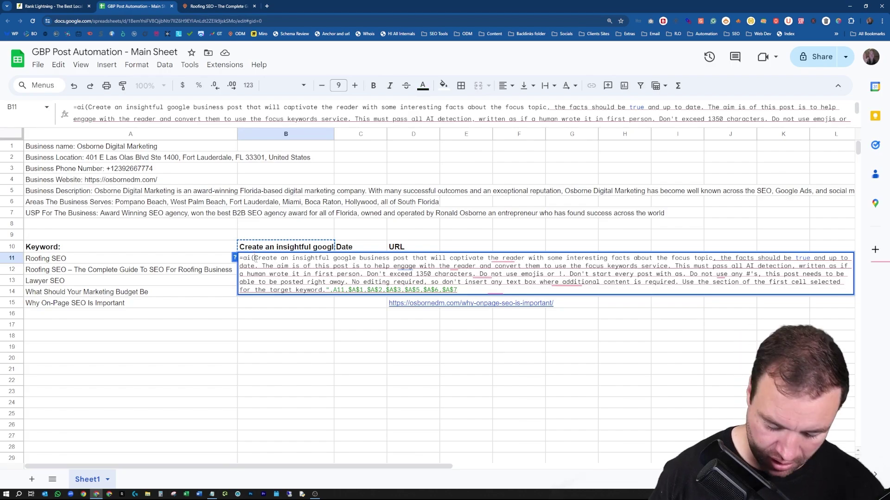
{"action": "type", "text": "\""}
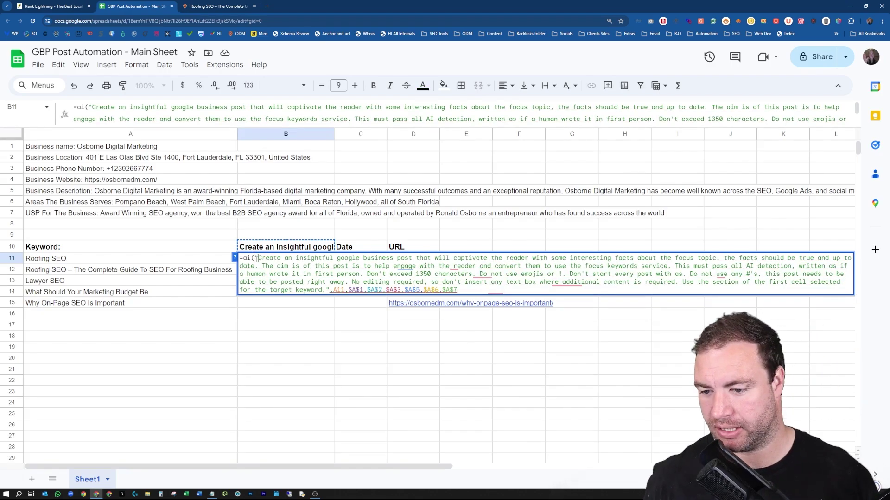
{"action": "left_click", "coordinate": [343, 290]}
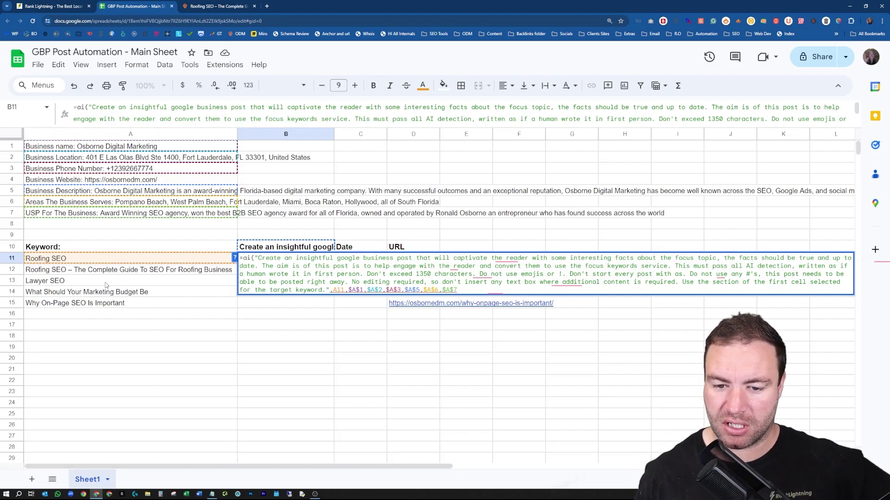
{"action": "key", "text": "Return"}
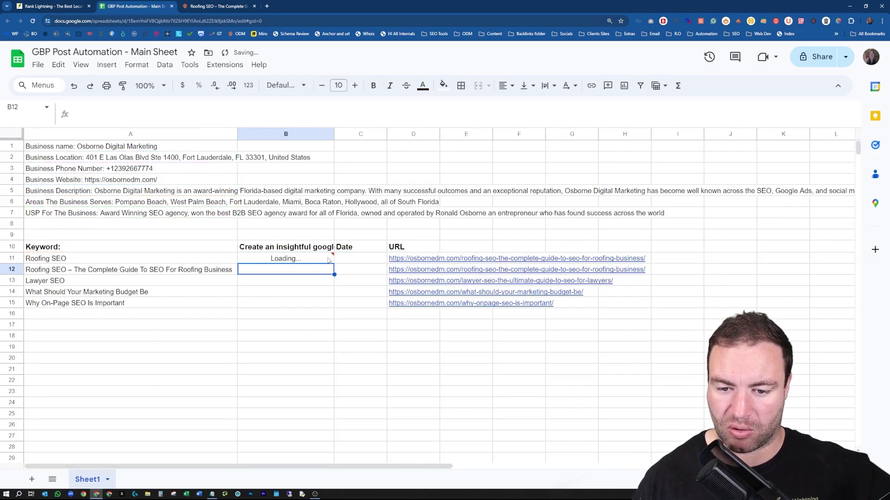
Fill the B11 =ai formula down to B15, then review keywords A11, A12 and the A5 business description
{"action": "left_click", "coordinate": [319, 260]}
{"action": "left_click_drag", "start_coordinate": [333, 263], "coordinate": [322, 308]}
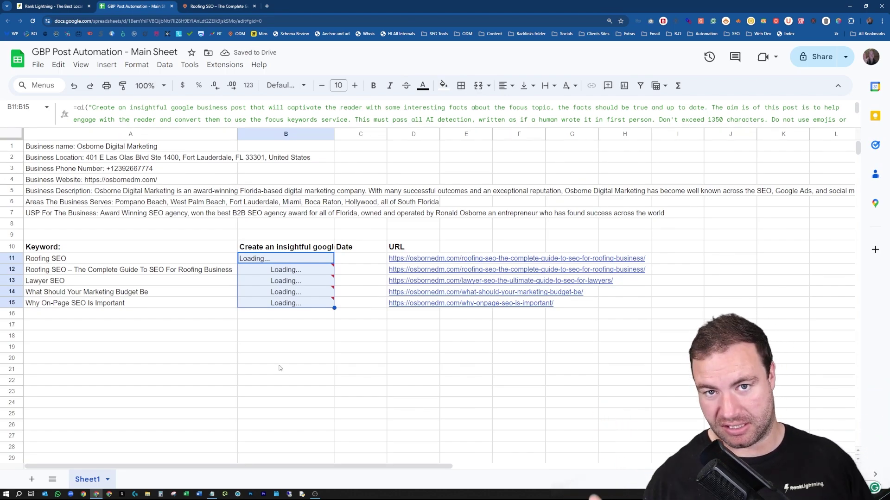
{"action": "left_click", "coordinate": [129, 262]}
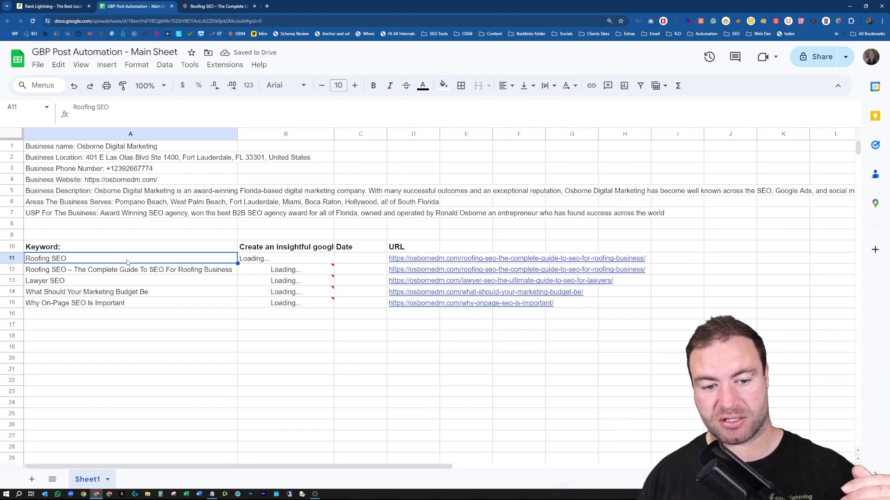
{"action": "left_click", "coordinate": [118, 273]}
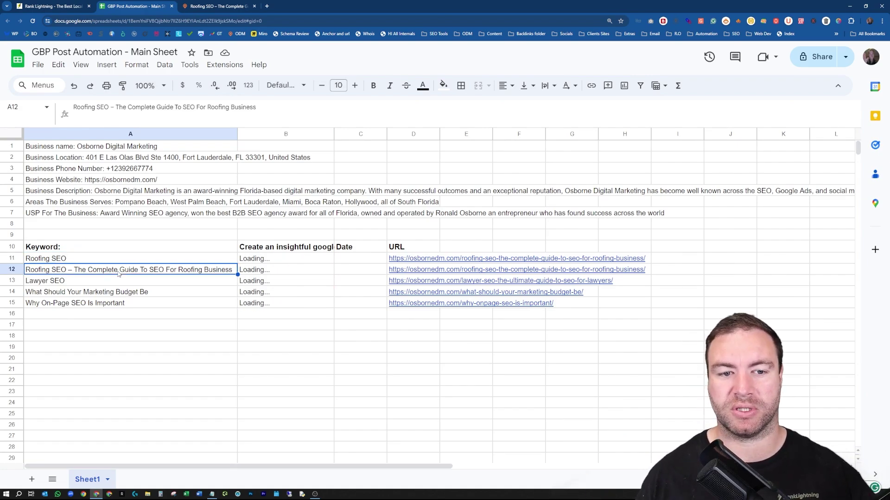
{"action": "left_click", "coordinate": [93, 196]}
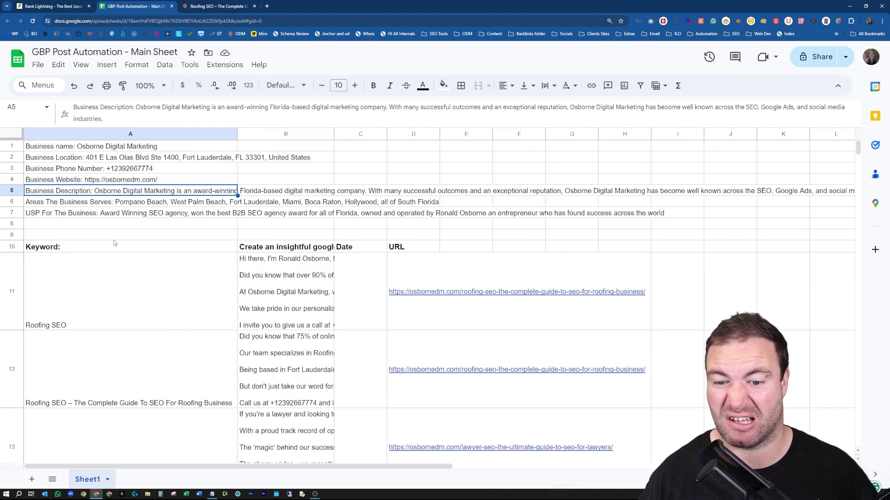
{"action": "scroll", "coordinate": [248, 293], "scroll_direction": "down", "scroll_amount": 2}
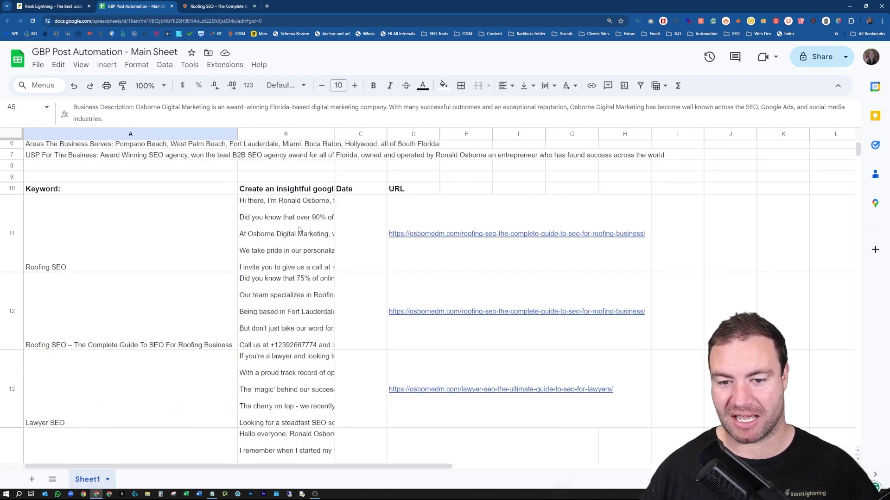
{"action": "scroll", "coordinate": [262, 225], "scroll_direction": "down", "scroll_amount": 2}
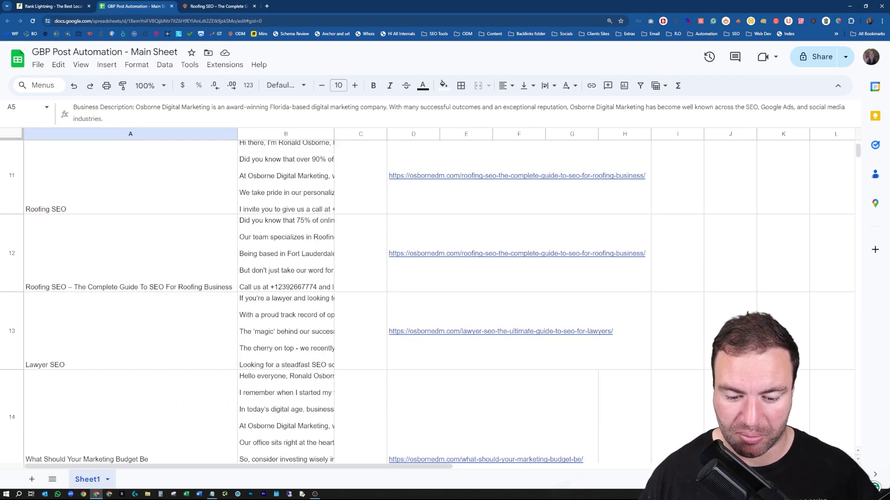
{"action": "left_click", "coordinate": [212, 494]}
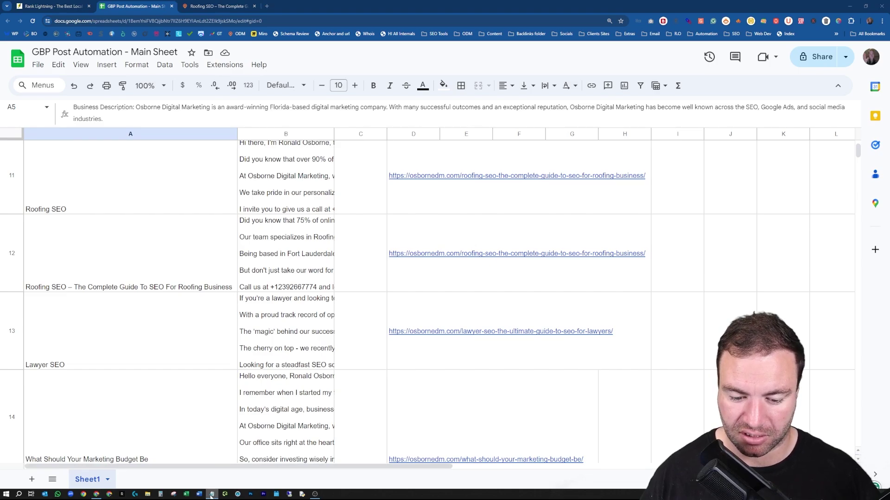
Maximise Notepad and review the first roofing SEO post paragraph by paragraph
{"action": "key", "text": "super+Up"}
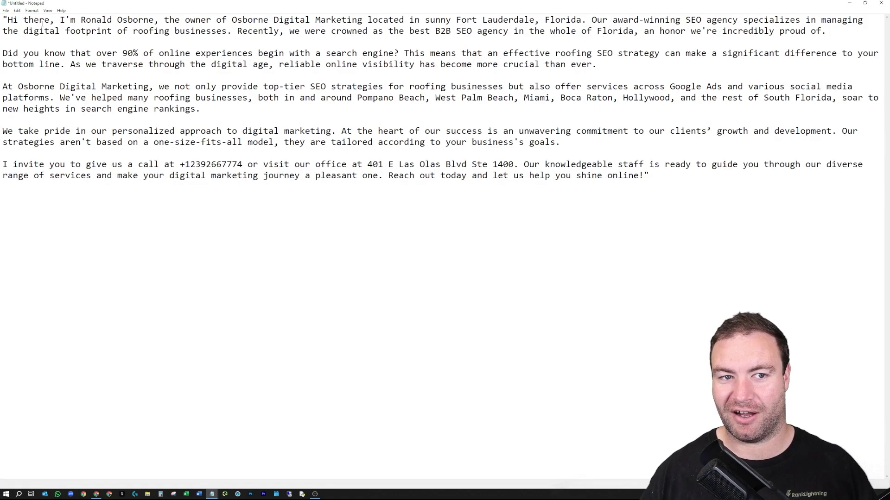
{"action": "left_click_drag", "start_coordinate": [60, 20], "coordinate": [723, 37]}
{"action": "left_click", "coordinate": [775, 40]}
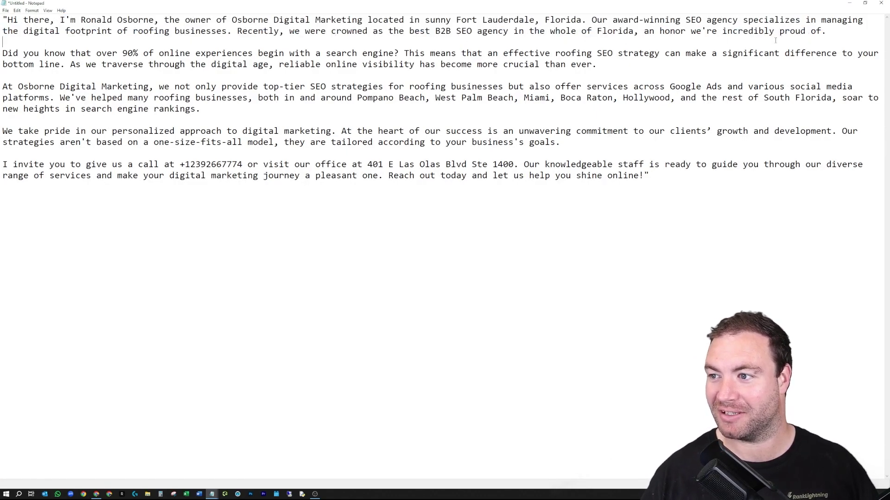
{"action": "left_click_drag", "start_coordinate": [65, 64], "coordinate": [600, 67]}
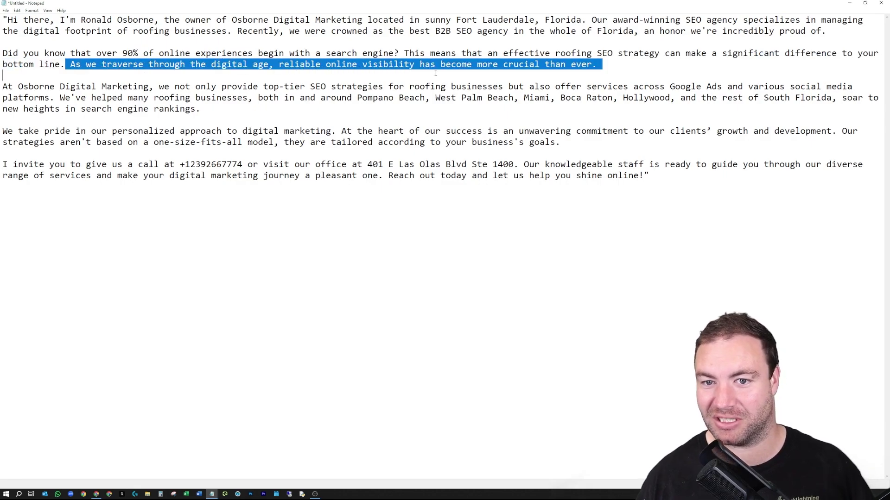
{"action": "left_click", "coordinate": [461, 69]}
{"action": "left_click_drag", "start_coordinate": [555, 47], "coordinate": [606, 88]}
{"action": "left_click", "coordinate": [587, 112]}
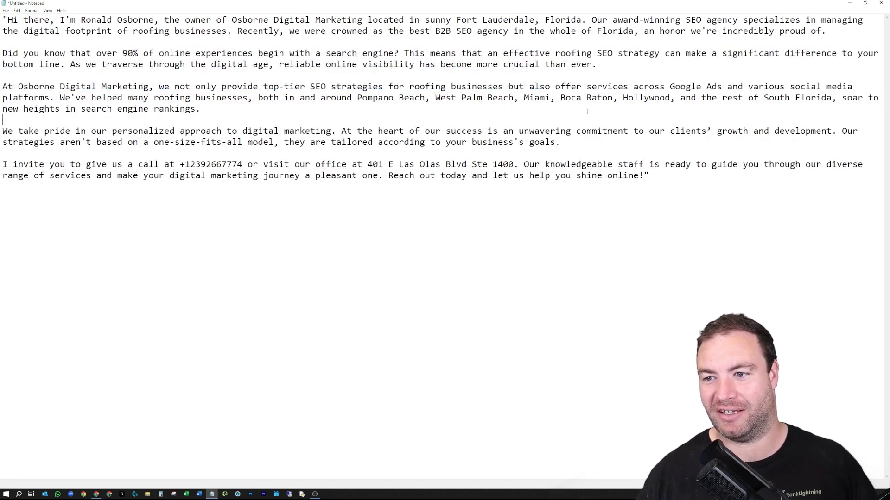
{"action": "left_click_drag", "start_coordinate": [200, 110], "coordinate": [104, 87]}
{"action": "left_click_drag", "start_coordinate": [2, 131], "coordinate": [524, 157]}
{"action": "left_click", "coordinate": [664, 143]}
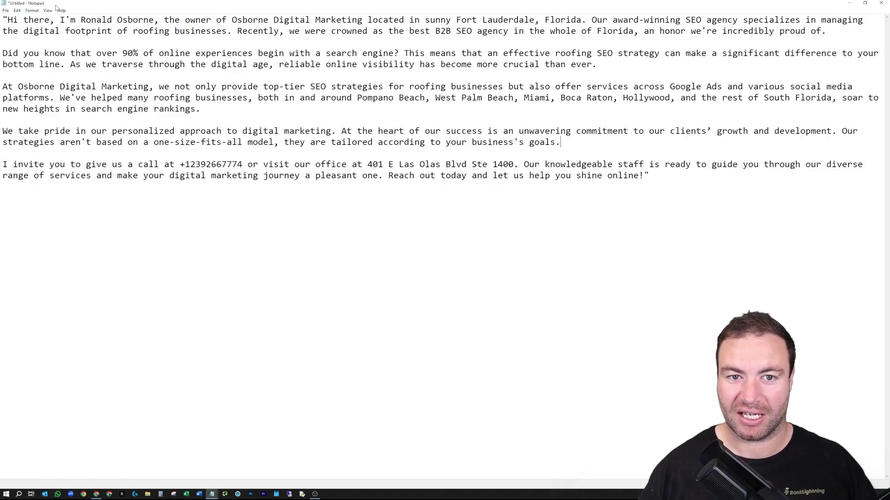
{"action": "left_click_drag", "start_coordinate": [607, 28], "coordinate": [727, 165]}
{"action": "left_click", "coordinate": [727, 165]}
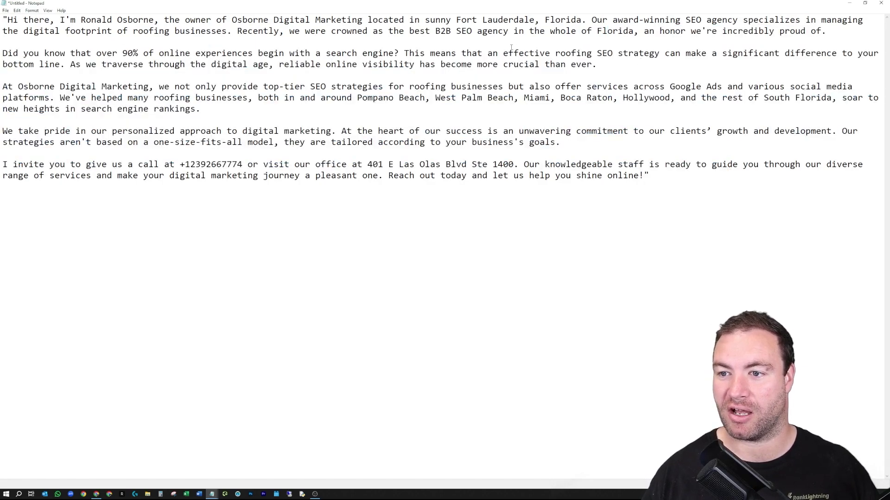
{"action": "left_click_drag", "start_coordinate": [451, 52], "coordinate": [405, 53]}
{"action": "left_click", "coordinate": [653, 74]}
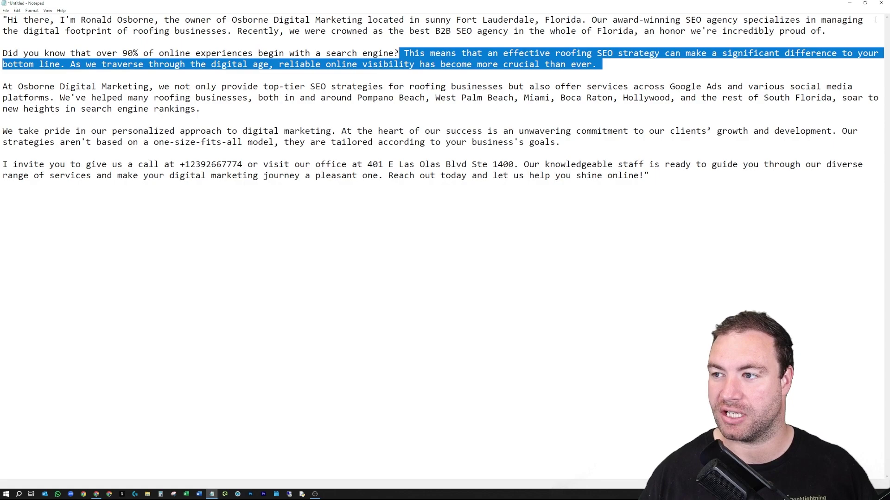
Copy the second generated post from B12 and return to Notepad with the caret after the text
{"action": "left_click", "coordinate": [850, 4]}
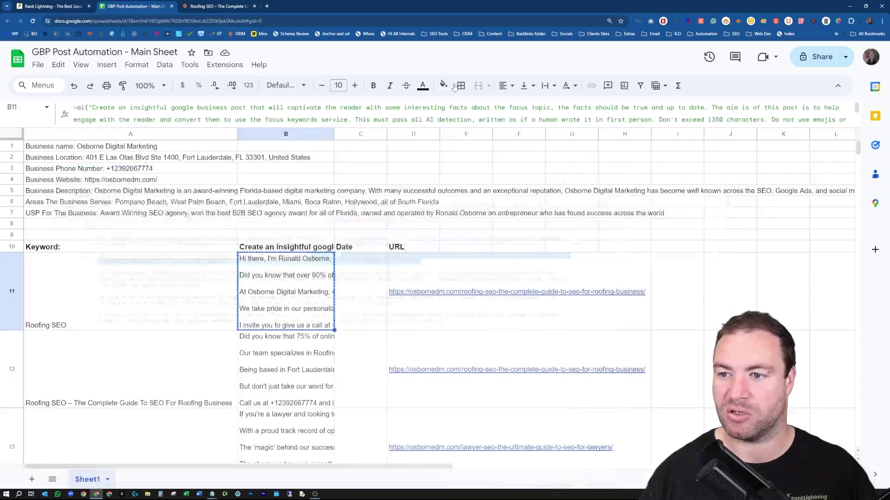
{"action": "scroll", "coordinate": [283, 297], "scroll_direction": "down", "scroll_amount": 2}
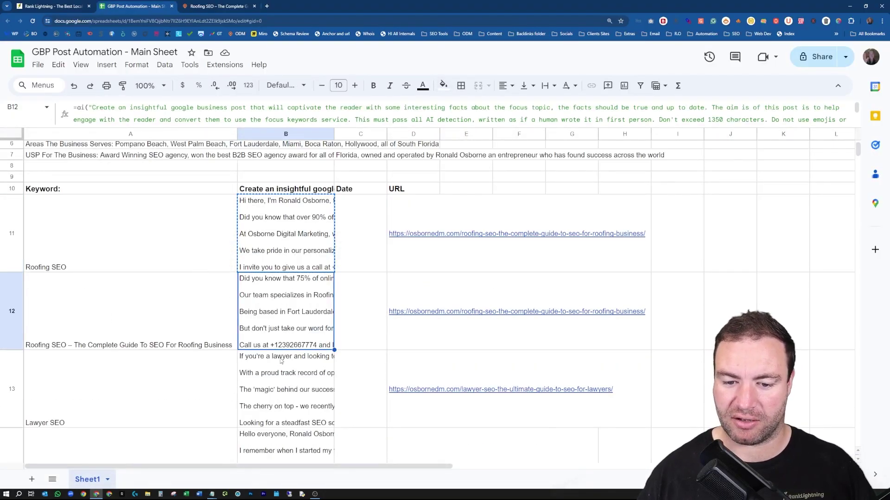
{"action": "key", "text": "ctrl+c"}
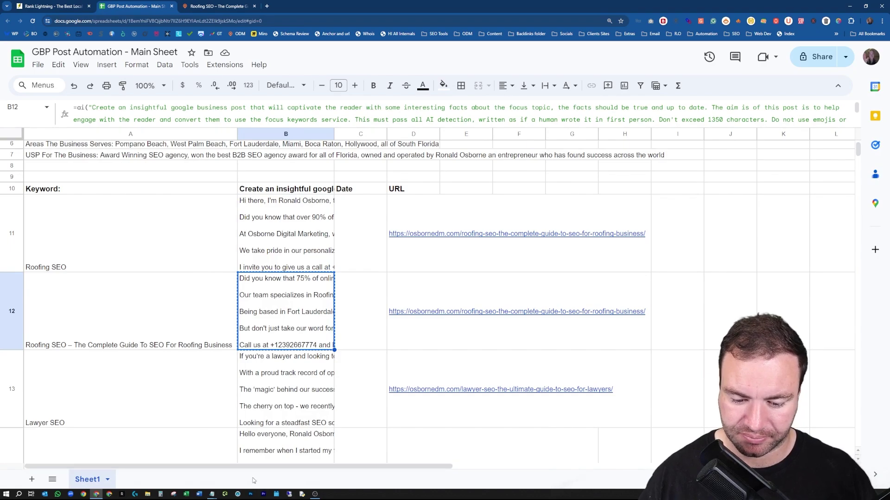
{"action": "mouse_move", "coordinate": [212, 494]}
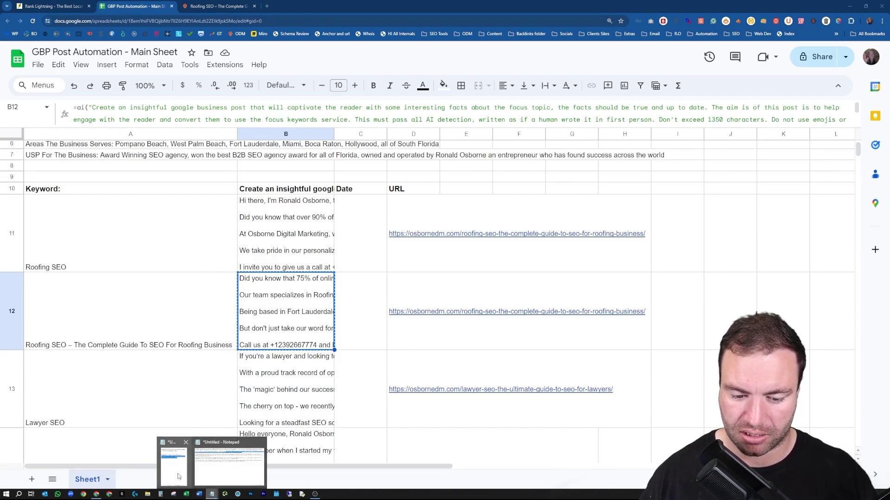
{"action": "left_click", "coordinate": [218, 484]}
{"action": "left_click", "coordinate": [114, 218]}
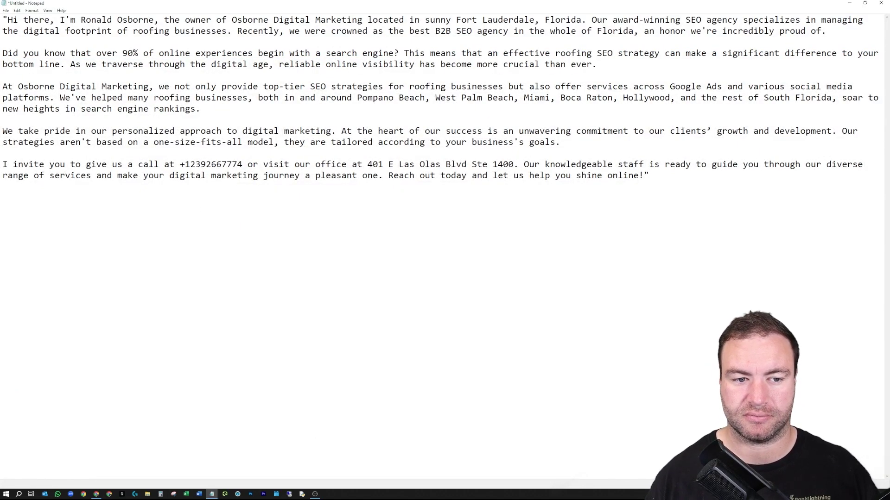
Paste the second post below the first and compare their openings and services passages
{"action": "key", "text": "ctrl+v"}
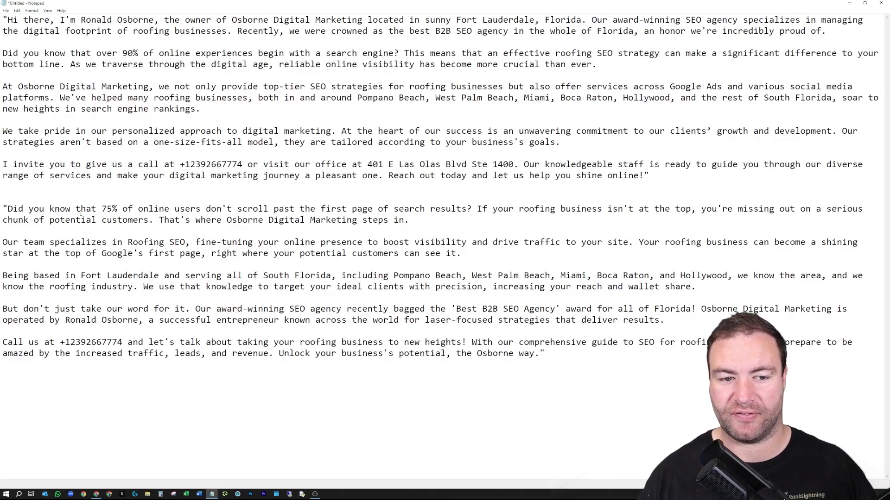
{"action": "left_click_drag", "start_coordinate": [32, 209], "coordinate": [471, 222]}
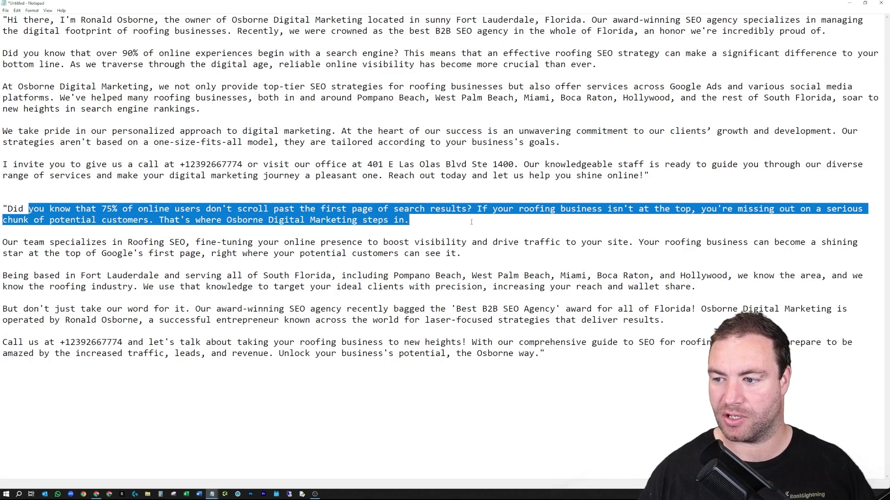
{"action": "left_click", "coordinate": [32, 214]}
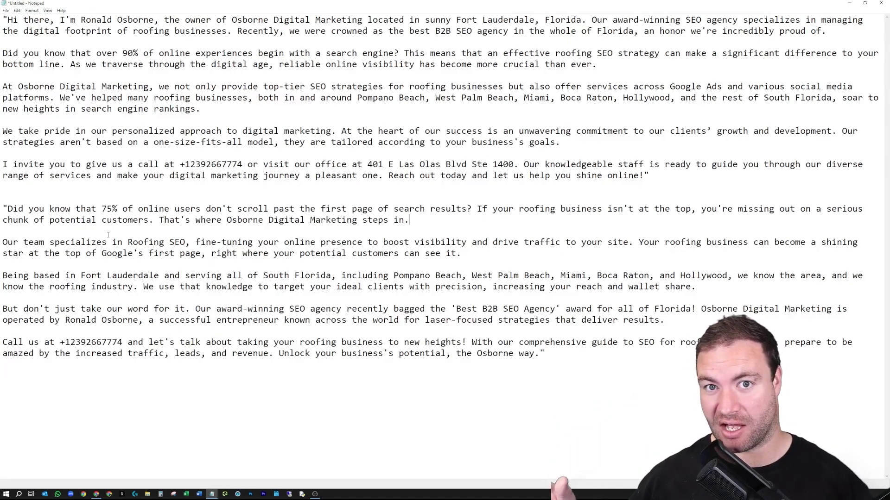
{"action": "left_click_drag", "start_coordinate": [164, 209], "coordinate": [4, 331]}
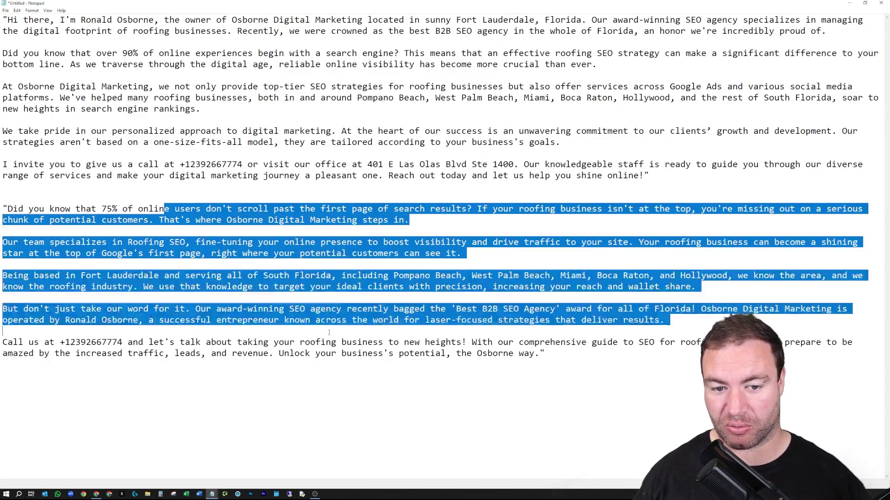
{"action": "left_click_drag", "start_coordinate": [137, 19], "coordinate": [221, 175]}
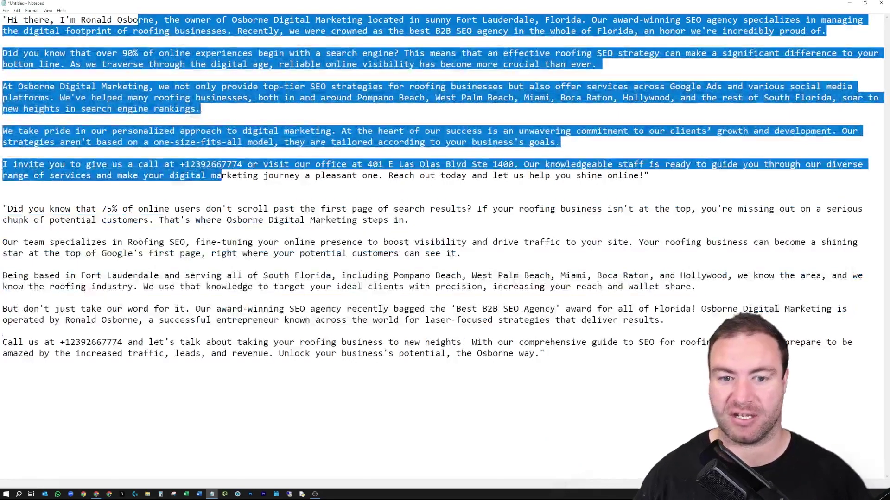
{"action": "left_click", "coordinate": [222, 173]}
{"action": "left_click_drag", "start_coordinate": [127, 86], "coordinate": [258, 98]}
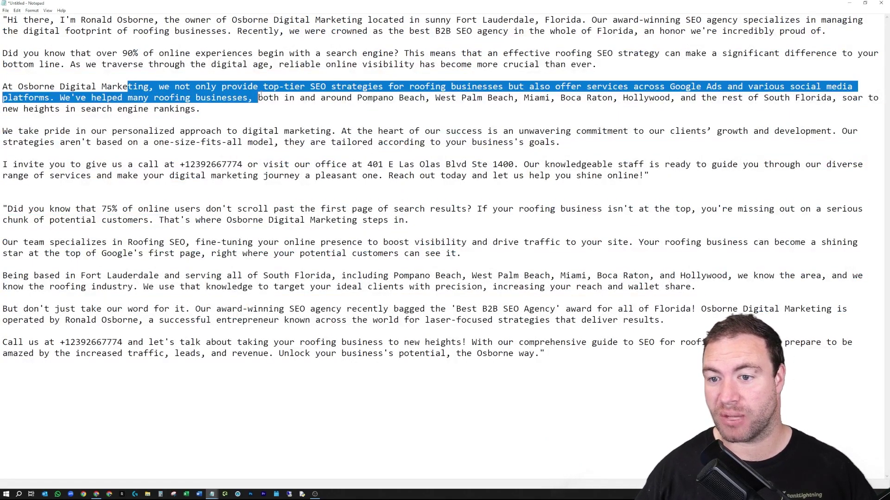
{"action": "left_click", "coordinate": [258, 97]}
{"action": "left_click_drag", "start_coordinate": [535, 128], "coordinate": [560, 142]}
{"action": "left_click", "coordinate": [626, 86]}
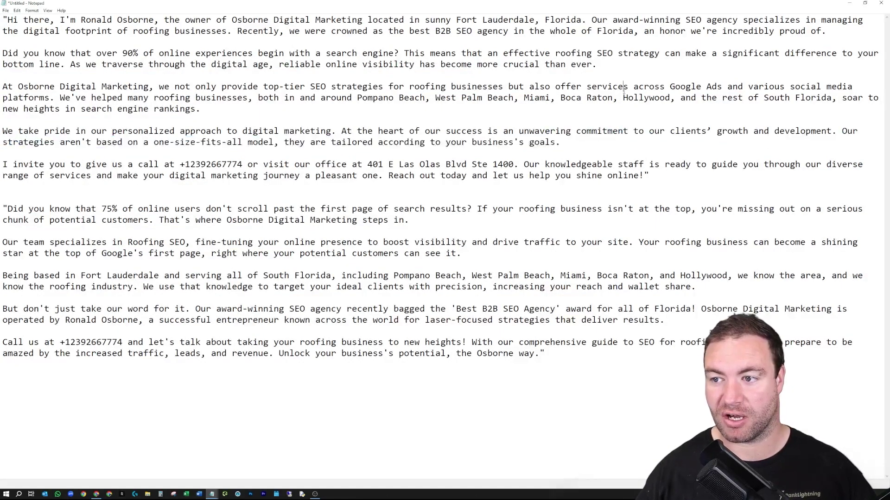
Review the second post's Fort Lauderdale, award-winning and Roofing SEO paragraphs, then minimise Notepad
{"action": "left_click_drag", "start_coordinate": [144, 209], "coordinate": [466, 254]}
{"action": "left_click", "coordinate": [183, 227]}
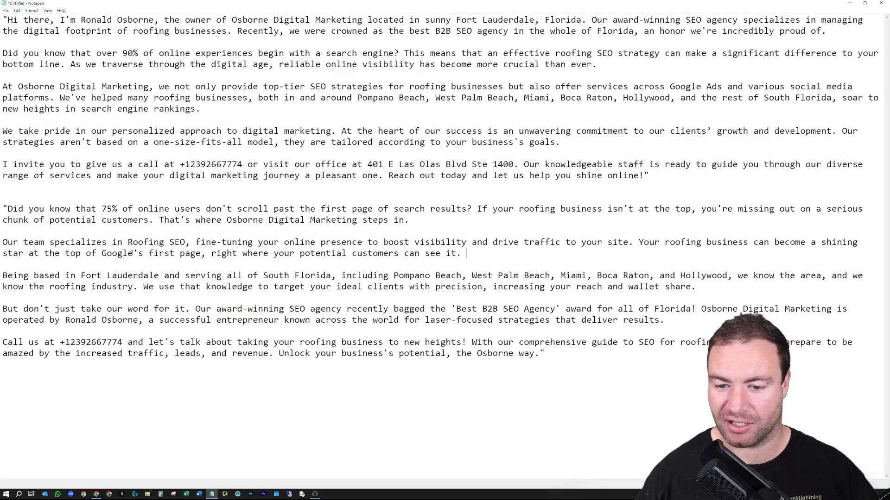
{"action": "left_click_drag", "start_coordinate": [2, 275], "coordinate": [679, 295]}
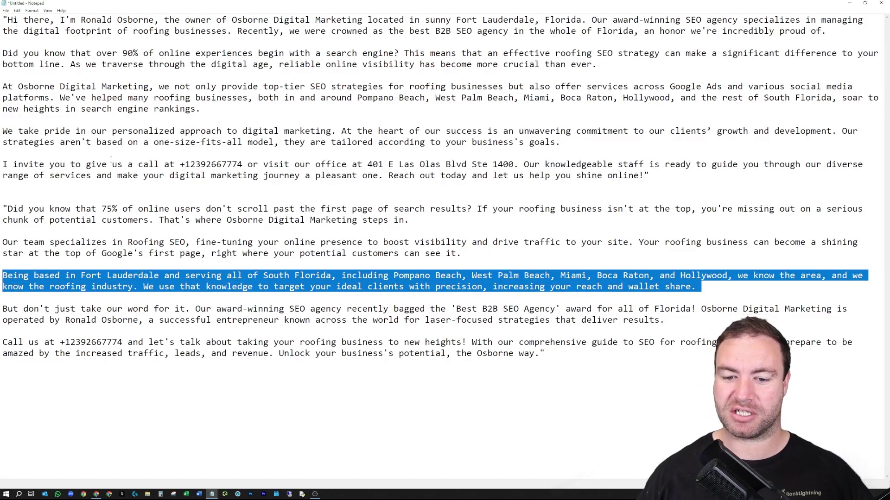
{"action": "left_click_drag", "start_coordinate": [2, 208], "coordinate": [195, 242]}
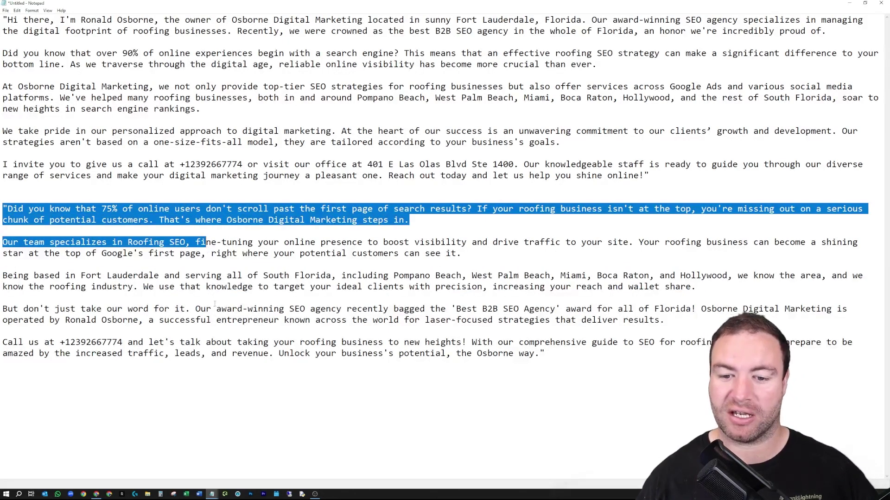
{"action": "left_click_drag", "start_coordinate": [2, 308], "coordinate": [553, 330]}
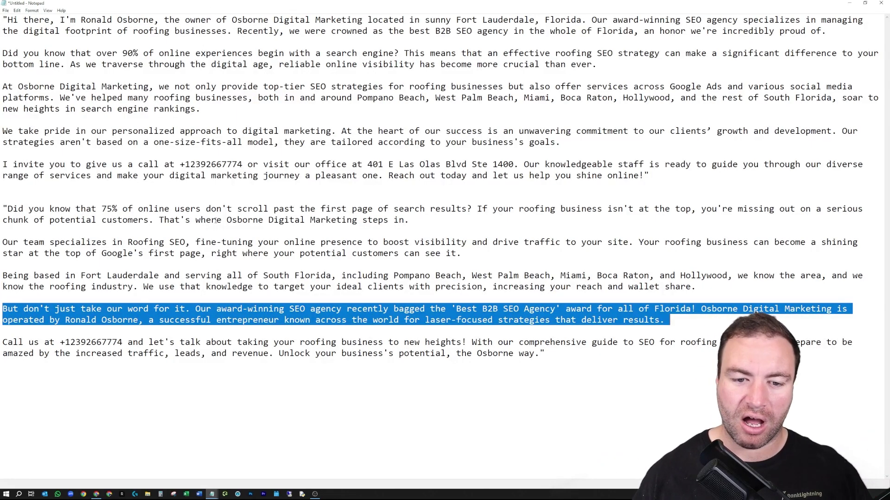
{"action": "left_click_drag", "start_coordinate": [126, 242], "coordinate": [255, 253]}
{"action": "left_click_drag", "start_coordinate": [3, 242], "coordinate": [186, 245]}
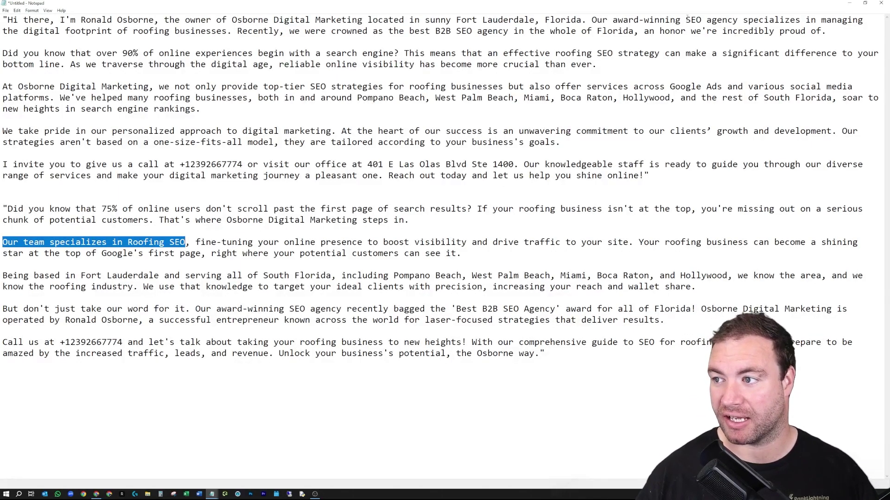
{"action": "left_click", "coordinate": [849, 3]}
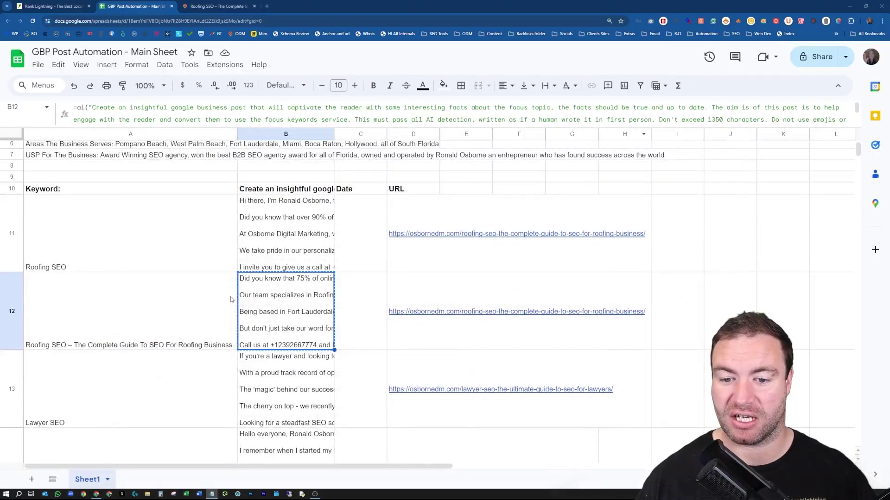
{"action": "left_click", "coordinate": [285, 223]}
{"action": "scroll", "coordinate": [260, 232], "scroll_direction": "down", "scroll_amount": 2}
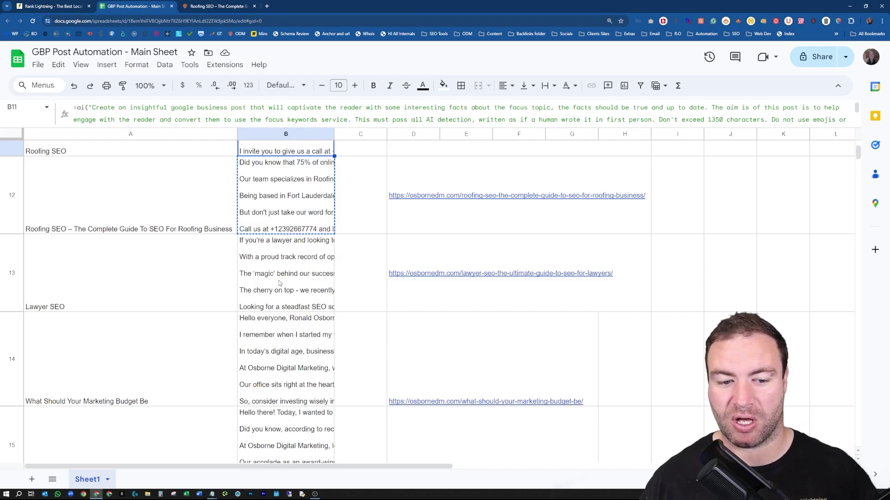
{"action": "scroll", "coordinate": [279, 279], "scroll_direction": "down", "scroll_amount": 1}
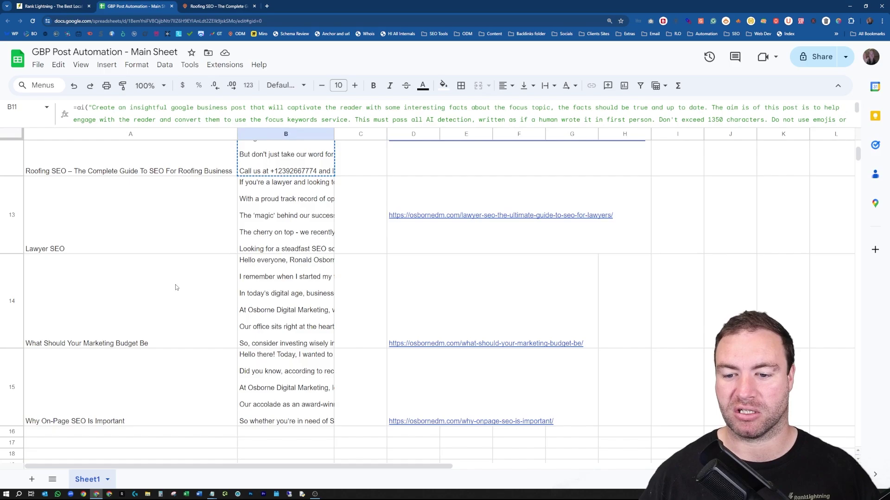
{"action": "scroll", "coordinate": [372, 260], "scroll_direction": "up", "scroll_amount": 4}
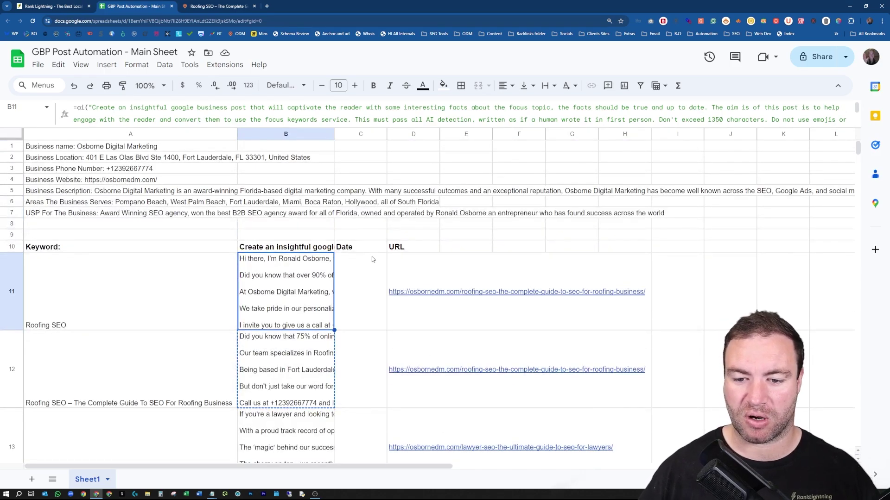
Enter 1 Apr 24 in C11 beside Roofing SEO, then inspect the B11 =ai formula
{"action": "left_click", "coordinate": [375, 296]}
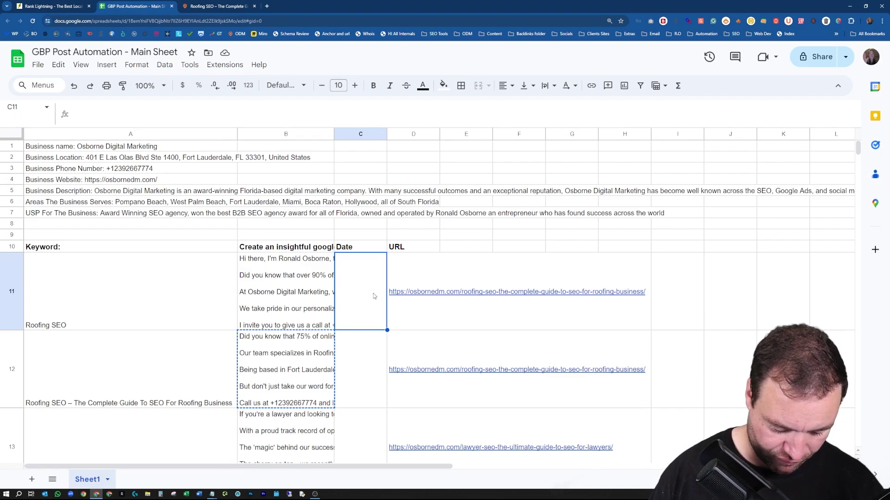
{"action": "type", "text": "1 apr"}
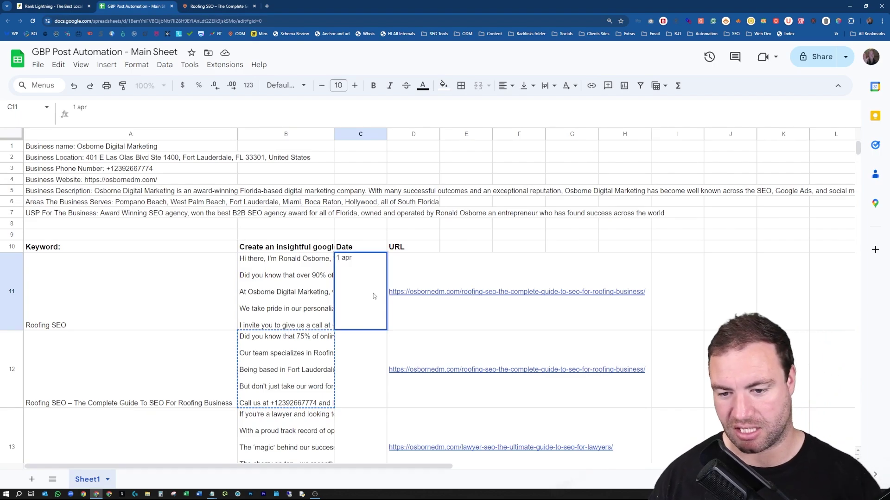
{"action": "type", "text": " 24"}
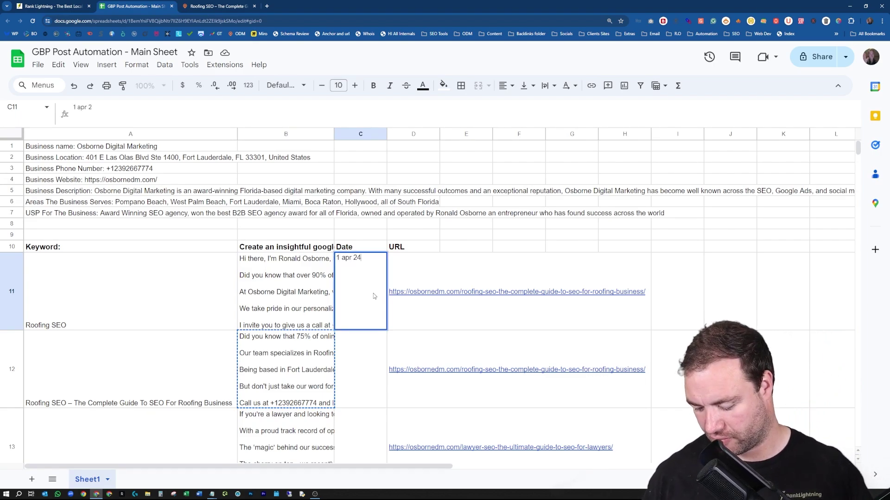
{"action": "key", "text": "Return"}
{"action": "left_click", "coordinate": [374, 293]}
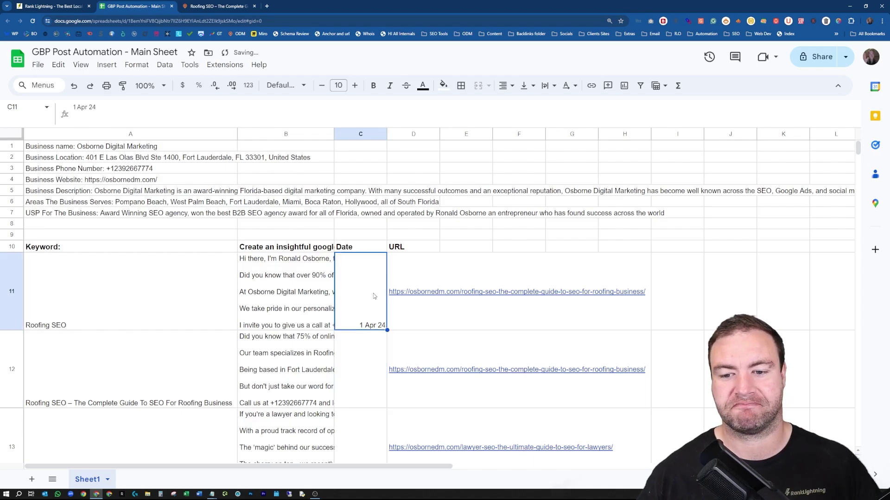
{"action": "scroll", "coordinate": [374, 294], "scroll_direction": "down", "scroll_amount": 2}
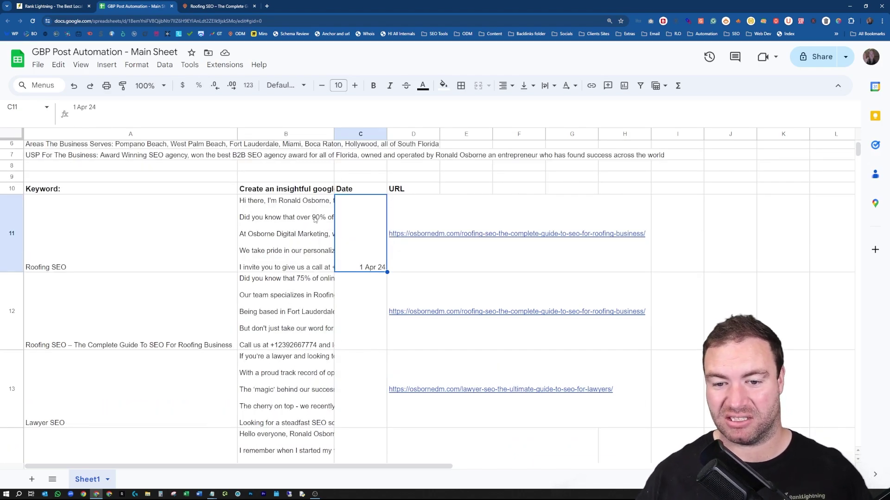
{"action": "scroll", "coordinate": [300, 201], "scroll_direction": "up", "scroll_amount": 2}
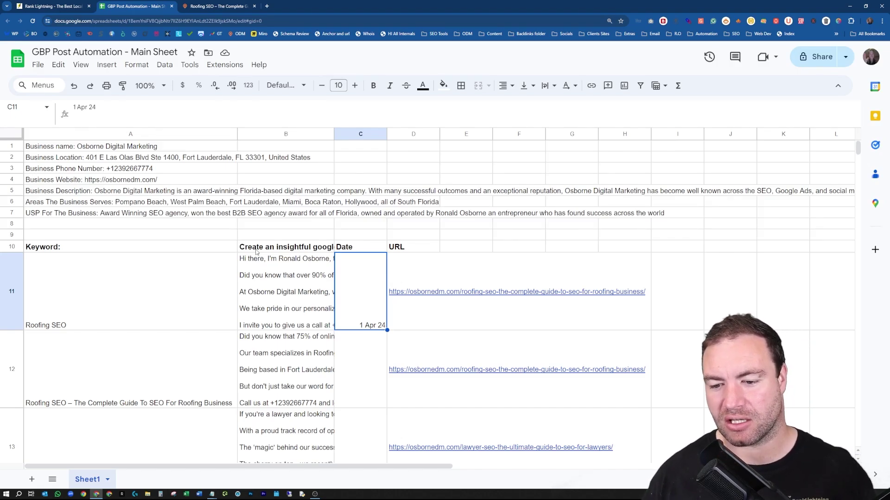
{"action": "left_click", "coordinate": [280, 280]}
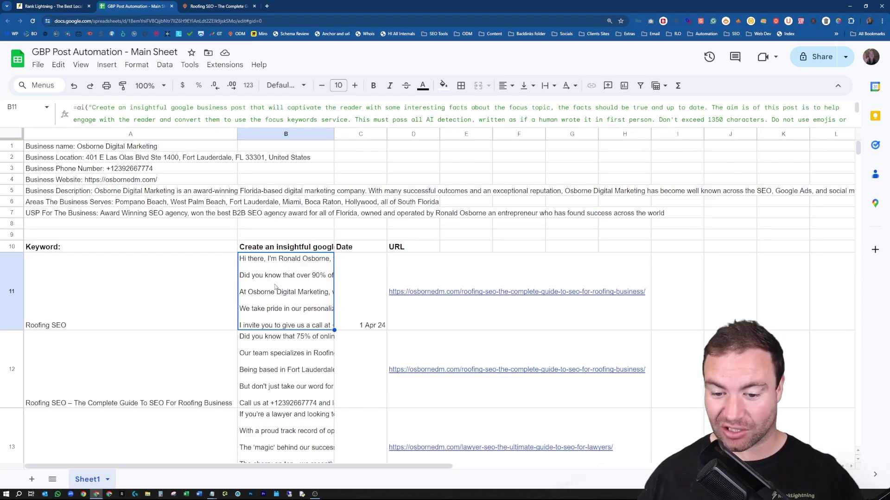
{"action": "left_click", "coordinate": [260, 342]}
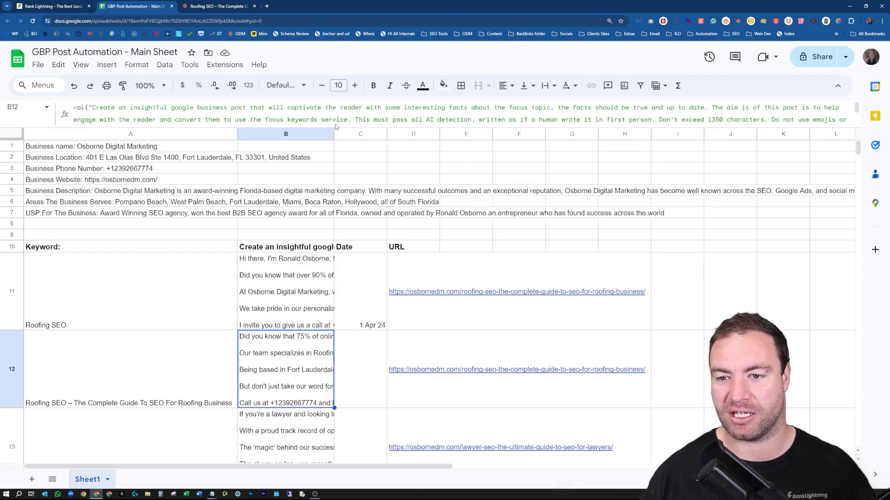
{"action": "scroll", "coordinate": [303, 303], "scroll_direction": "down", "scroll_amount": 4}
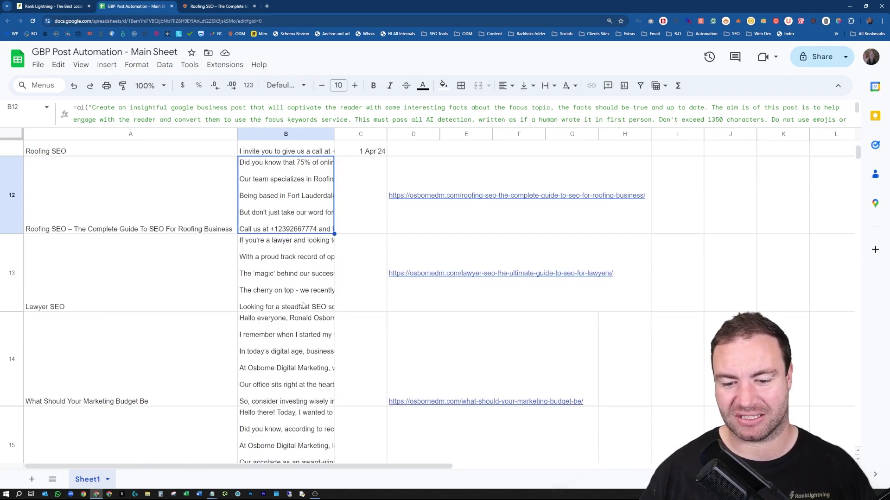
{"action": "left_click", "coordinate": [292, 269]}
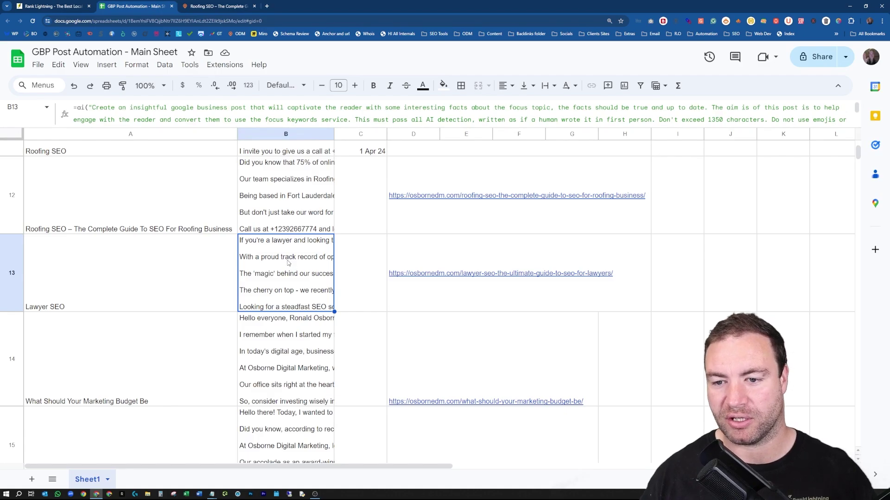
{"action": "scroll", "coordinate": [319, 261], "scroll_direction": "up", "scroll_amount": 4}
{"action": "left_click", "coordinate": [409, 282]}
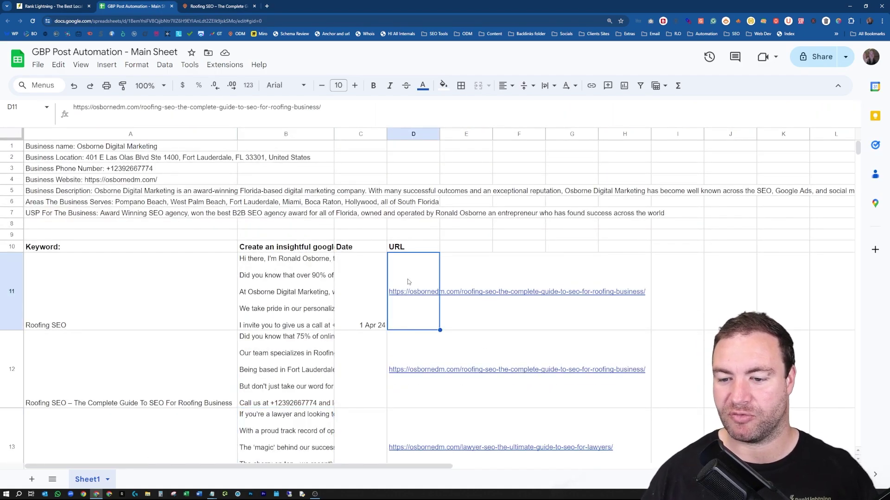
{"action": "left_click", "coordinate": [310, 297]}
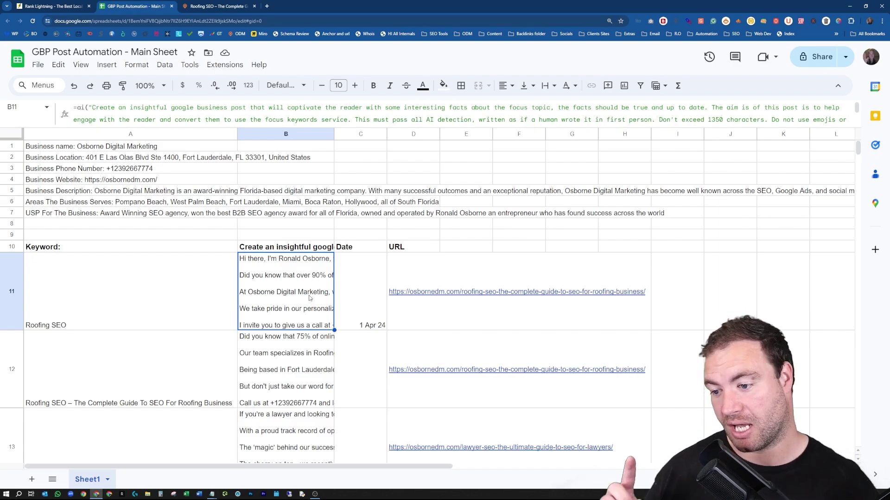
{"action": "left_click", "coordinate": [407, 274]}
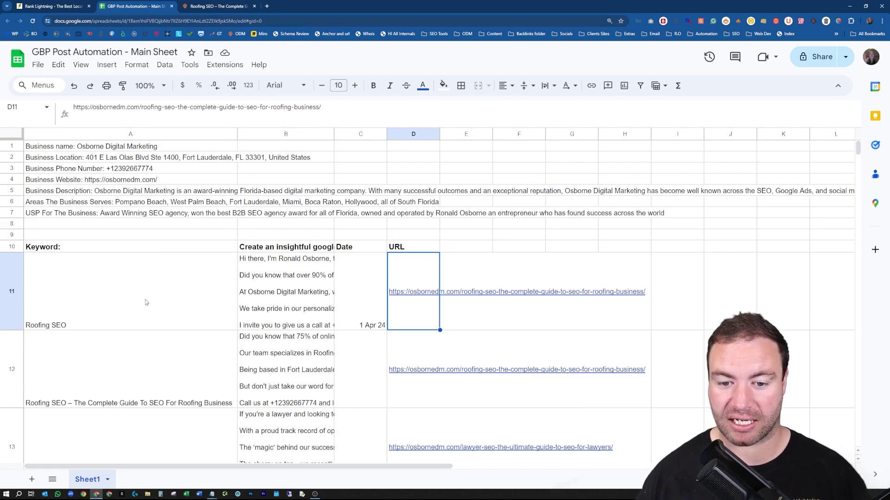
{"action": "left_click_drag", "start_coordinate": [284, 286], "coordinate": [267, 407]}
{"action": "left_click", "coordinate": [266, 327]}
{"action": "scroll", "coordinate": [263, 324], "scroll_direction": "up", "scroll_amount": 6}
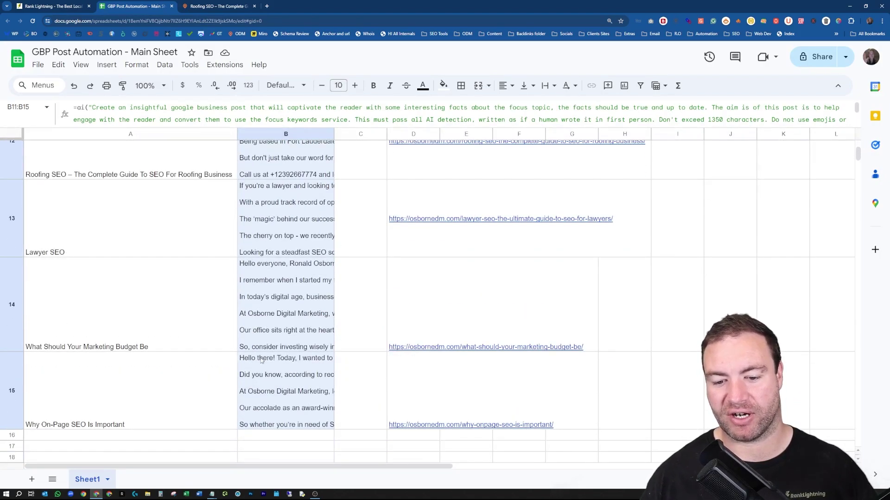
{"action": "scroll", "coordinate": [232, 334], "scroll_direction": "up", "scroll_amount": 4}
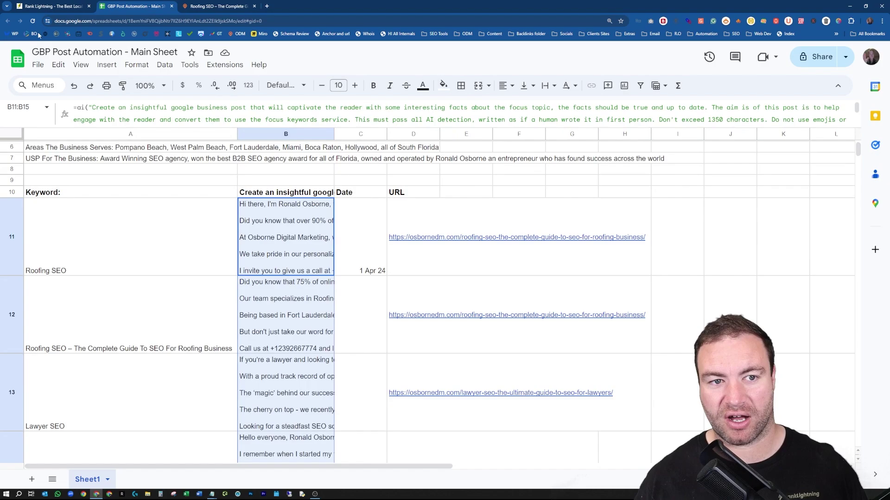
{"action": "left_click", "coordinate": [32, 21]}
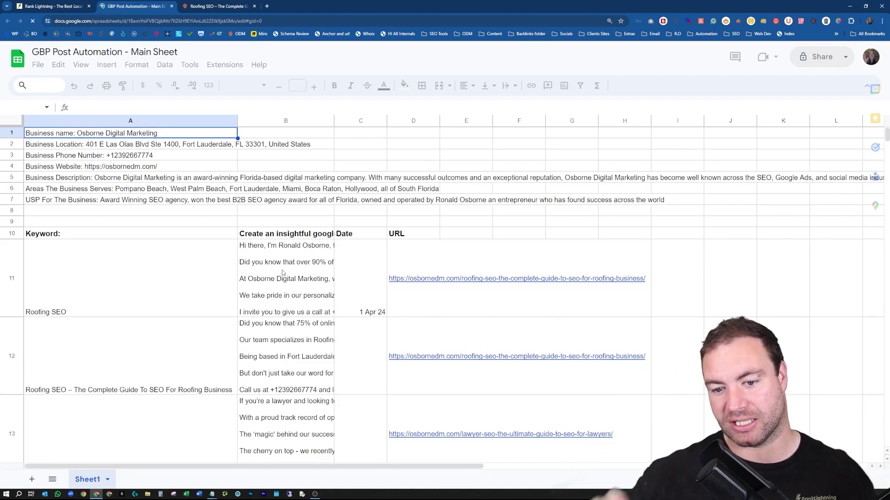
{"action": "left_click", "coordinate": [282, 274]}
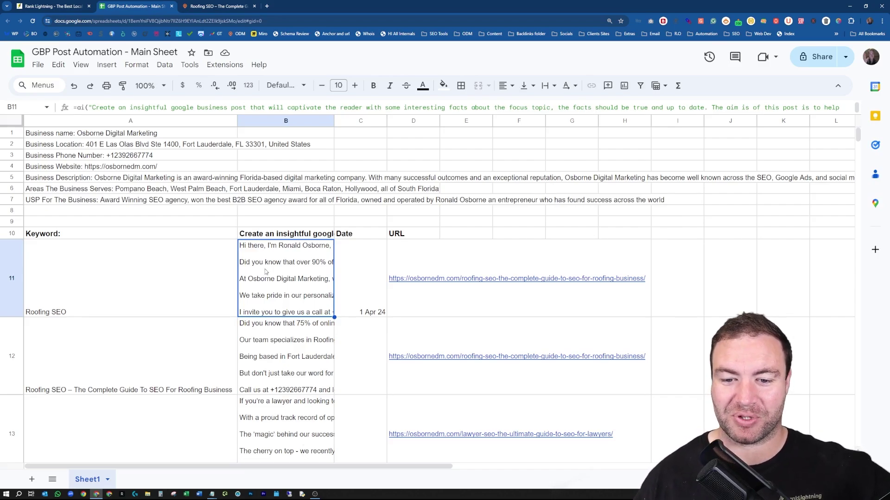
{"action": "left_click", "coordinate": [261, 384], "text": "shift"}
{"action": "left_click", "coordinate": [259, 417], "text": "shift"}
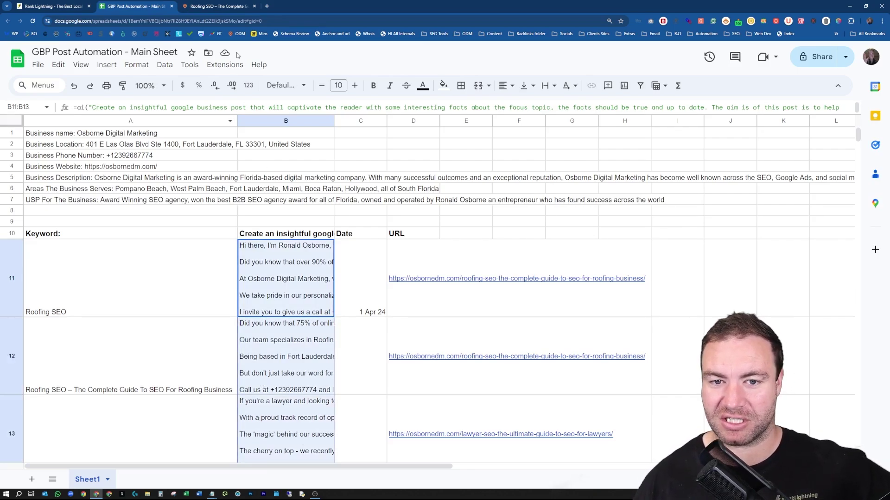
{"action": "left_click", "coordinate": [220, 69]}
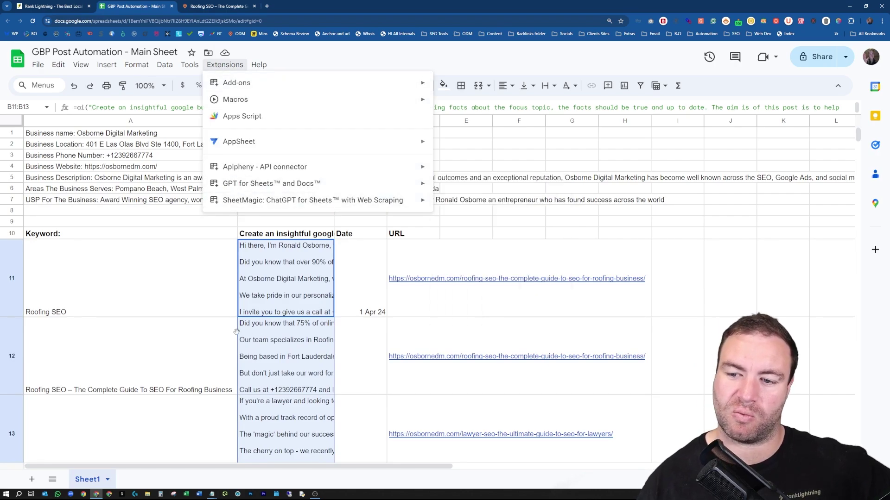
{"action": "left_click", "coordinate": [171, 281]}
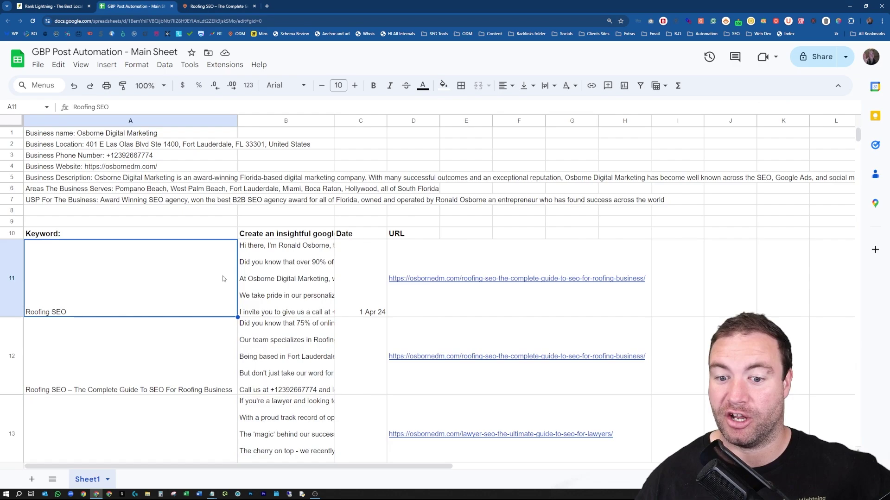
{"action": "left_click", "coordinate": [277, 277]}
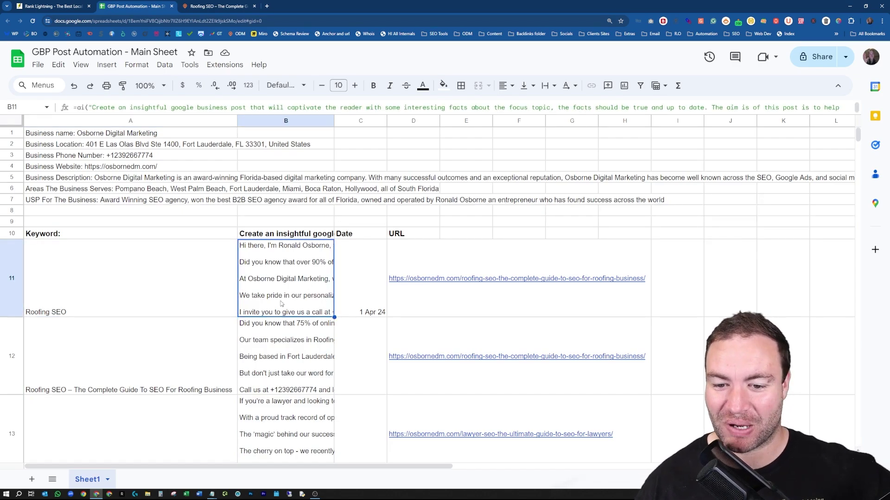
{"action": "scroll", "coordinate": [197, 266], "scroll_direction": "down", "scroll_amount": 3}
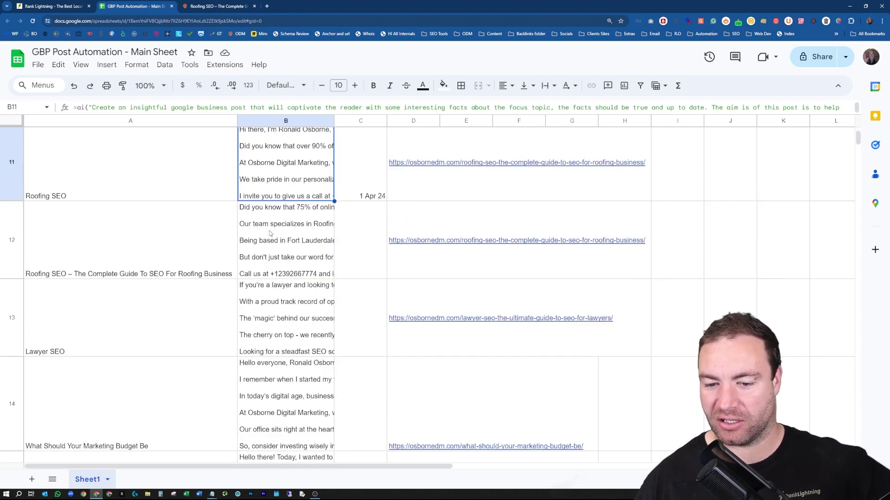
{"action": "left_click", "coordinate": [271, 234]}
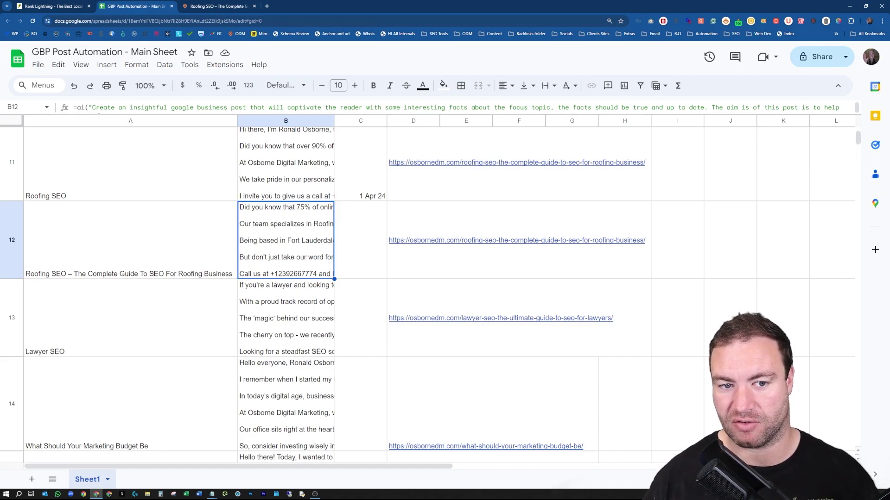
Paste B12's AI-generated post back over itself as plain values, then select B11
{"action": "key", "text": "ctrl+c"}
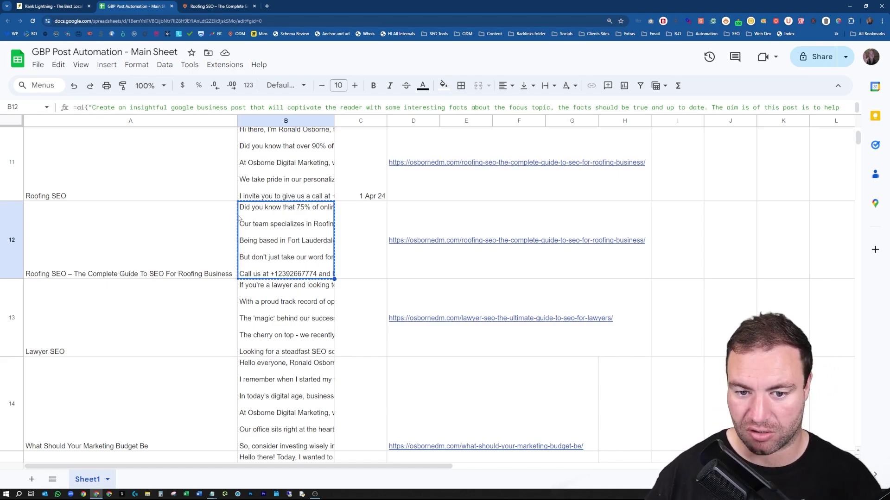
{"action": "key", "text": "ctrl+shift+v"}
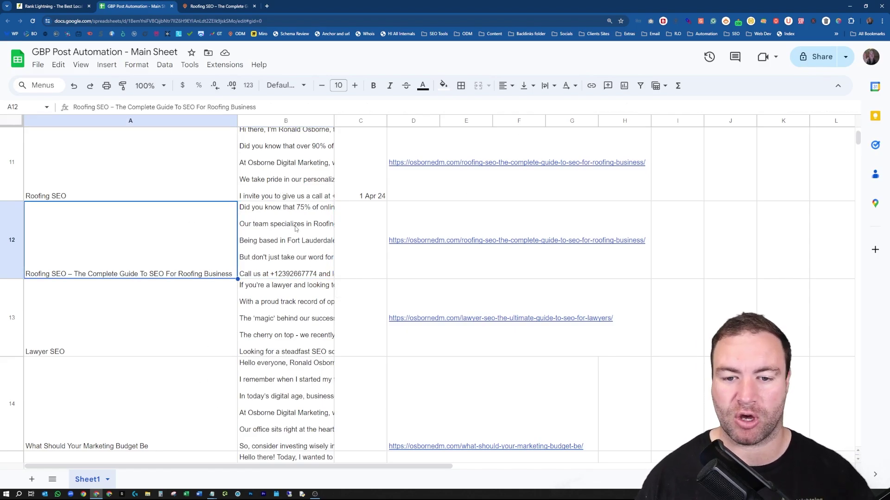
{"action": "left_click", "coordinate": [287, 186]}
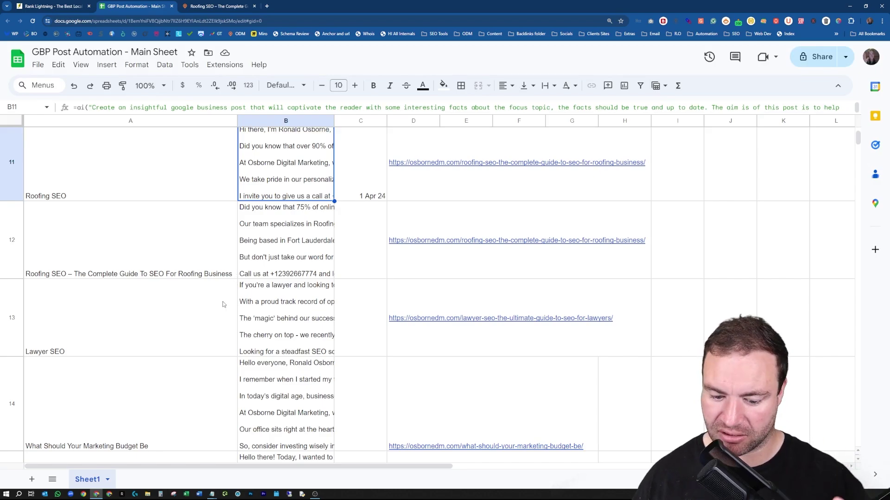
{"action": "scroll", "coordinate": [212, 273], "scroll_direction": "up", "scroll_amount": 3}
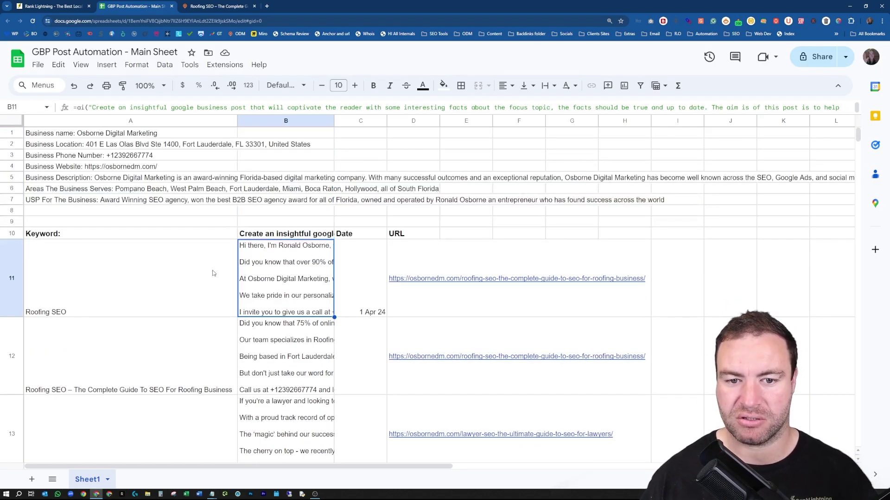